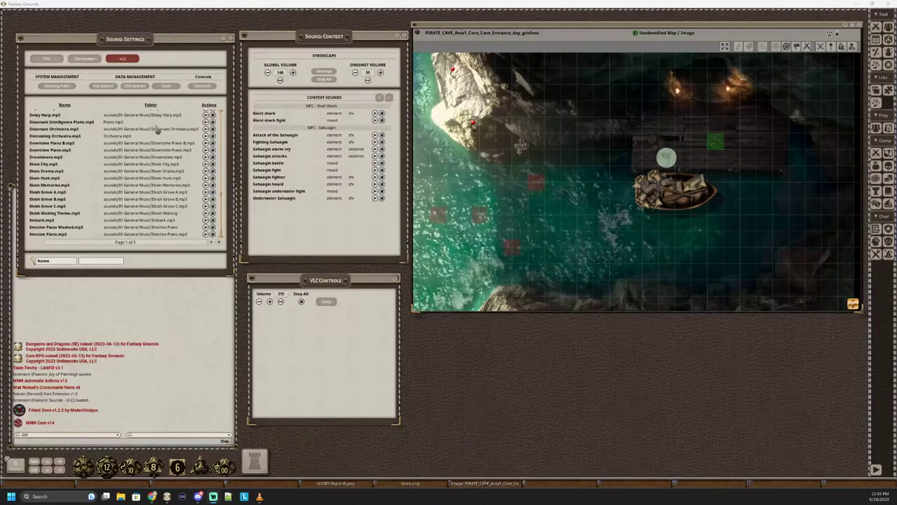
Switch the Sound: Settings window to its Syrinscape tab.
left_click(85, 59)
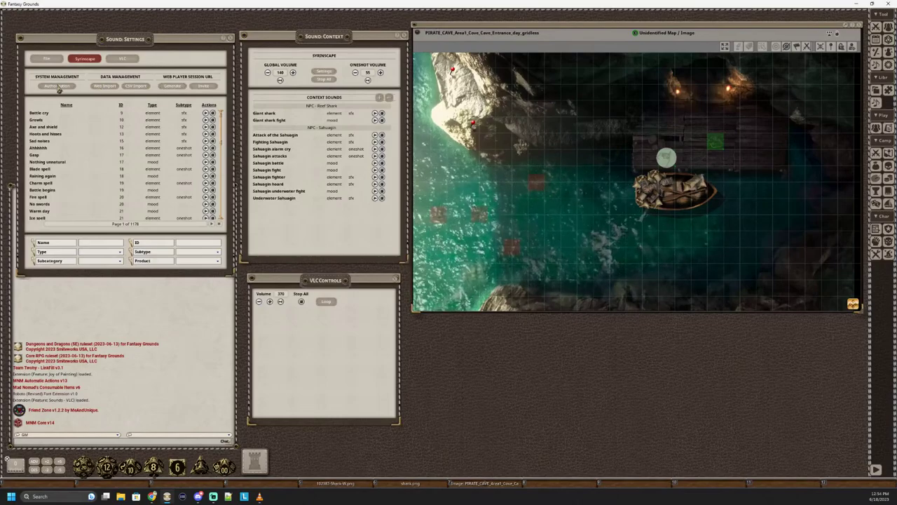
Post the 'Join my Syrinscape Lobby!' invite, open its web player link, and launch VLC alongside.
left_click(205, 87)
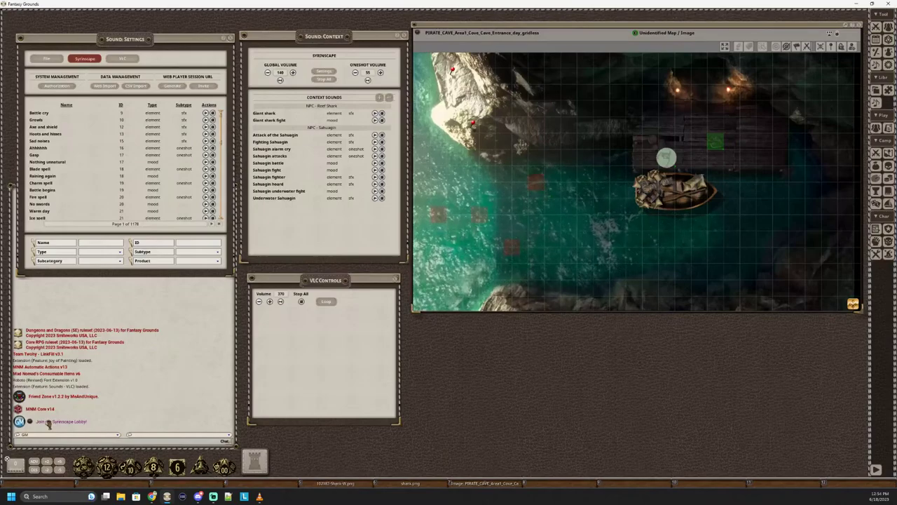
left_click(32, 423)
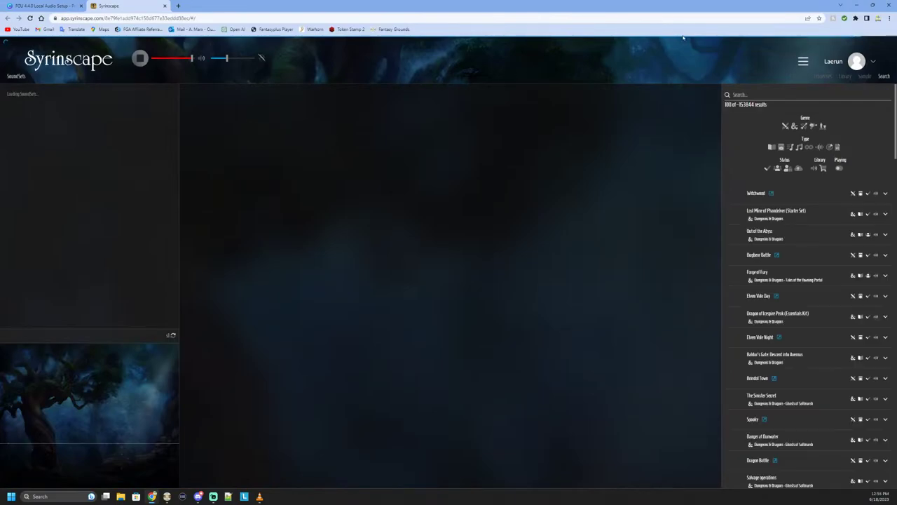
left_click(840, 7)
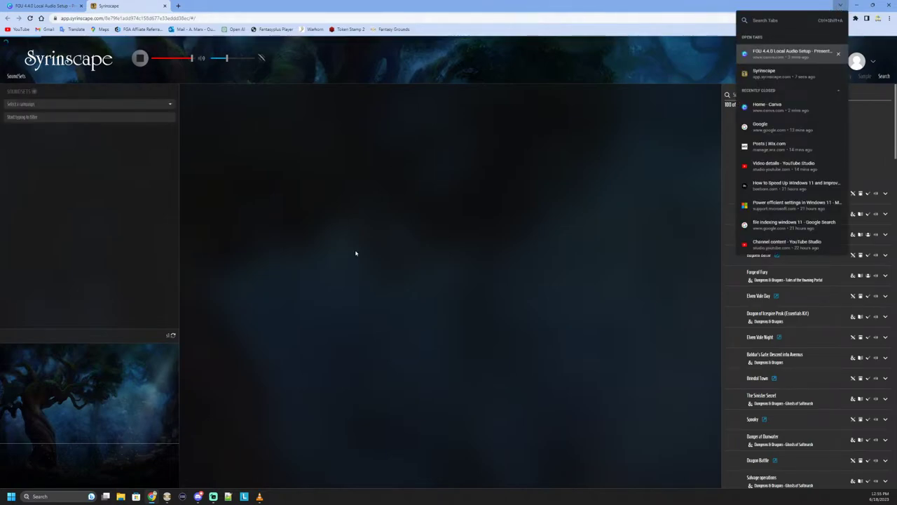
left_click(259, 496)
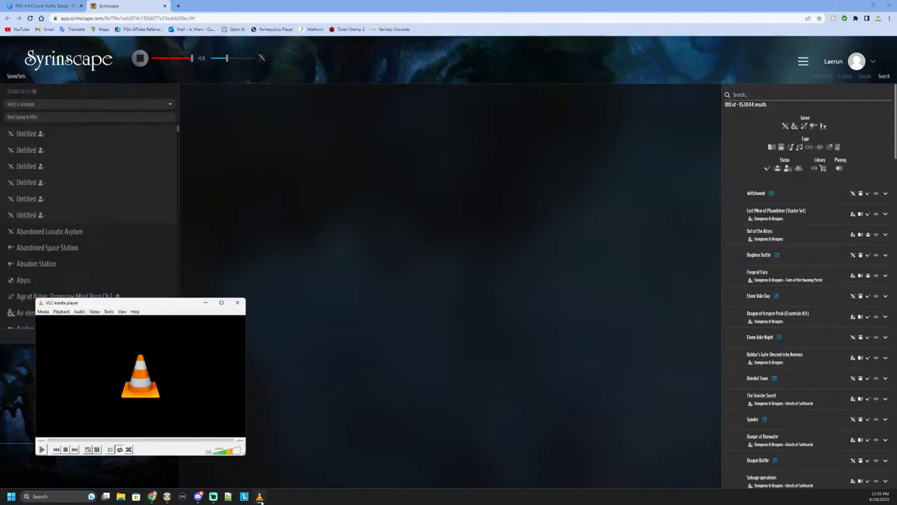
left_click(167, 496)
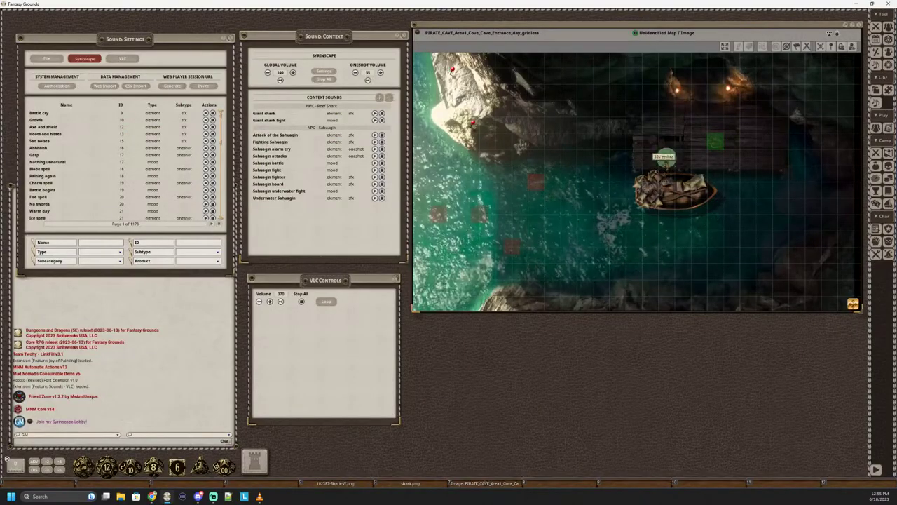
Move Sound: Settings to the lower left, zoom the cave map out, and bring Sound: Context forward.
left_click_drag(161, 39, 555, 233)
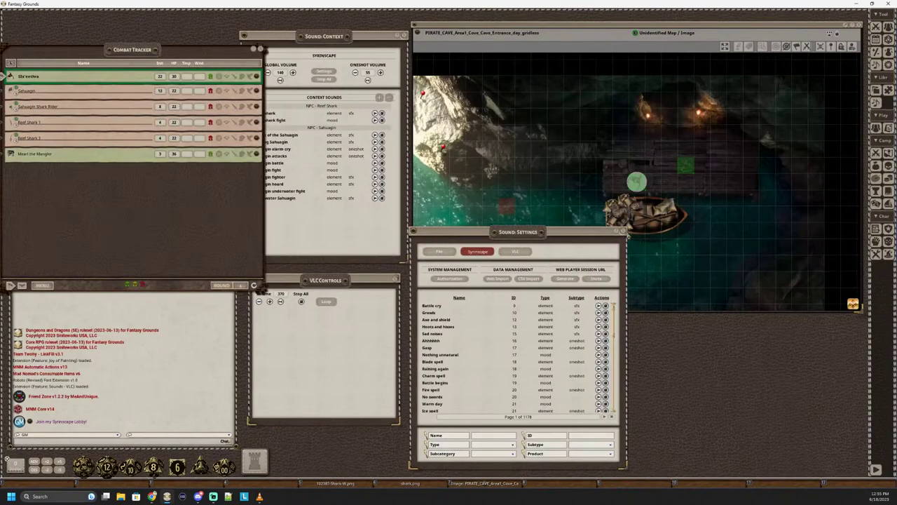
left_click_drag(562, 237, 351, 269)
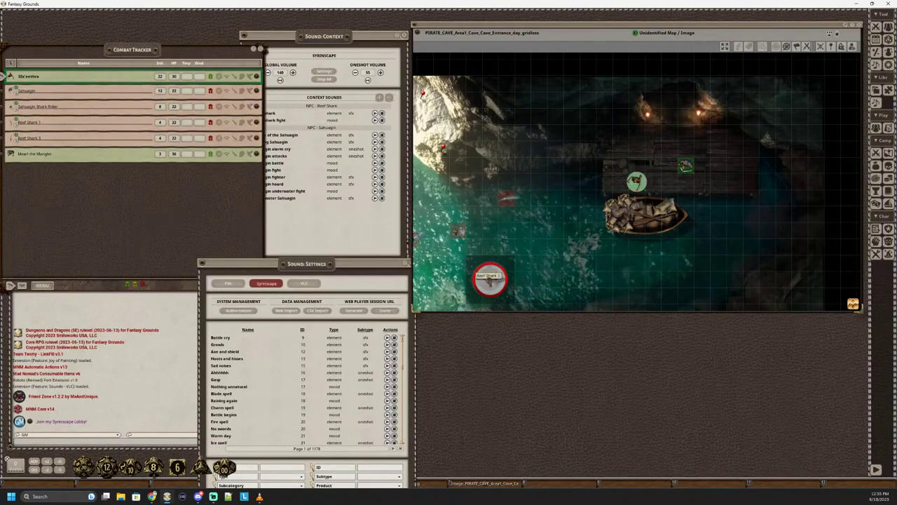
scroll(481, 271, "down", 2)
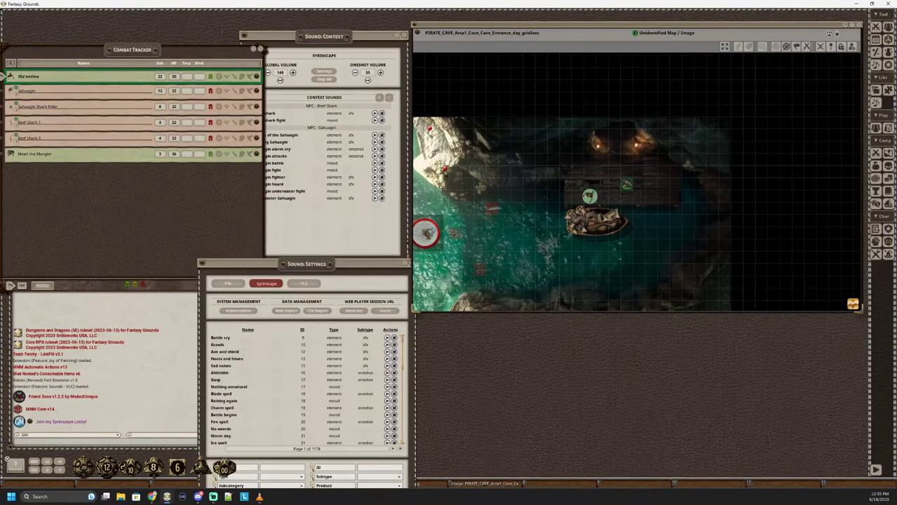
scroll(426, 231, "up", 2)
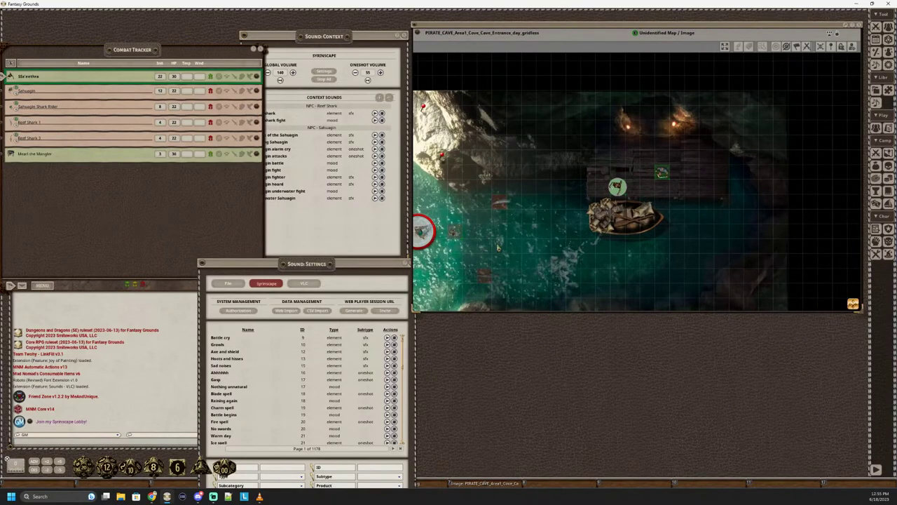
scroll(663, 192, "up", 2)
scroll(663, 192, "down", 1)
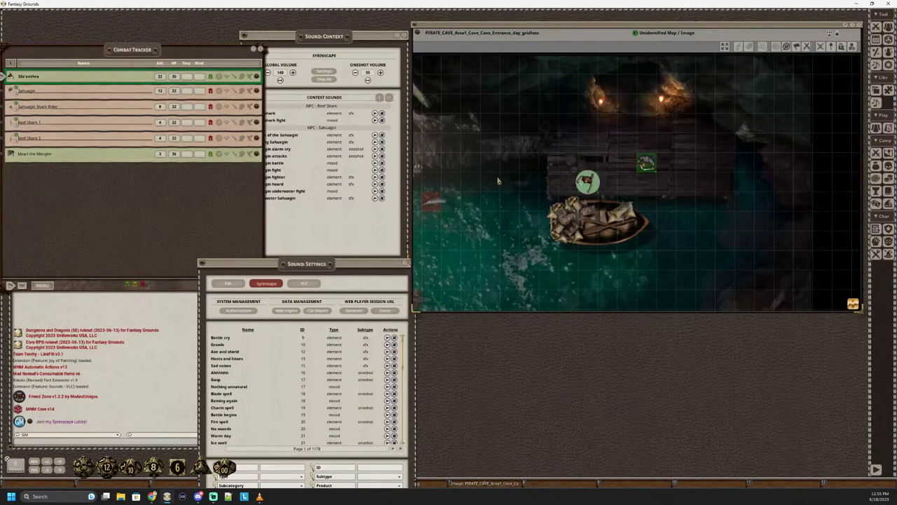
scroll(499, 218, "down", 1)
scroll(487, 224, "down", 1)
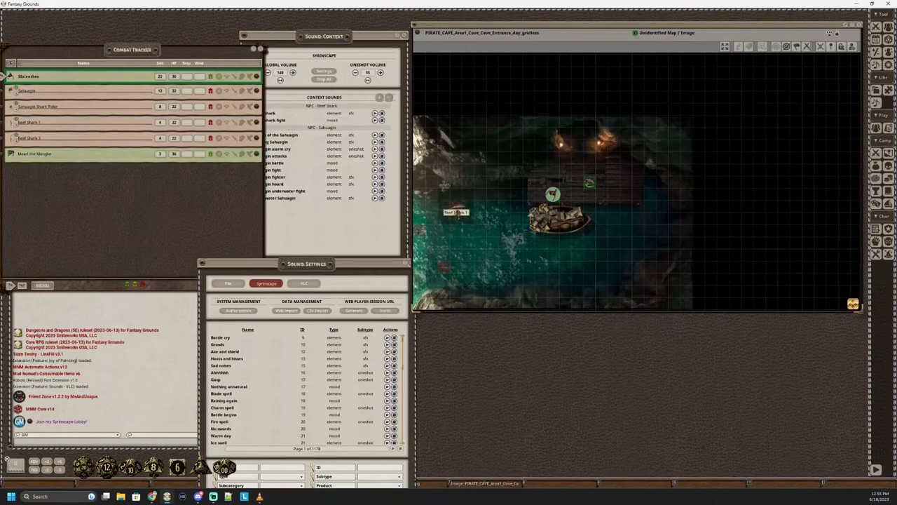
left_click(361, 58)
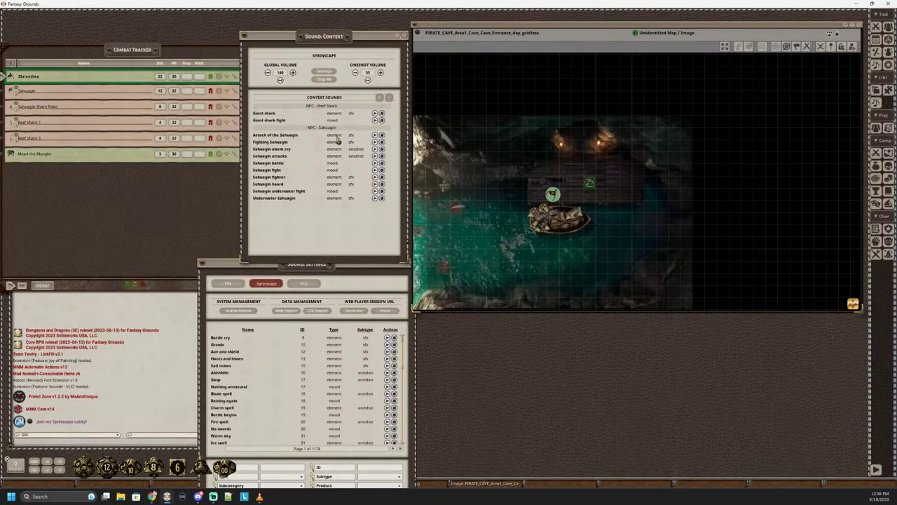
Play the Sahuagin battle mood from Sound: Context, then switch to the Syrinscape browser window.
left_click(374, 163)
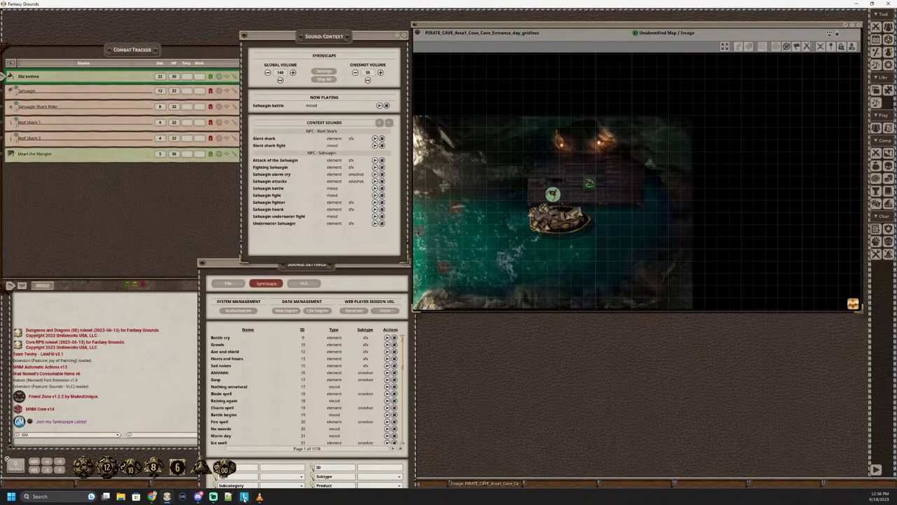
left_click(152, 497)
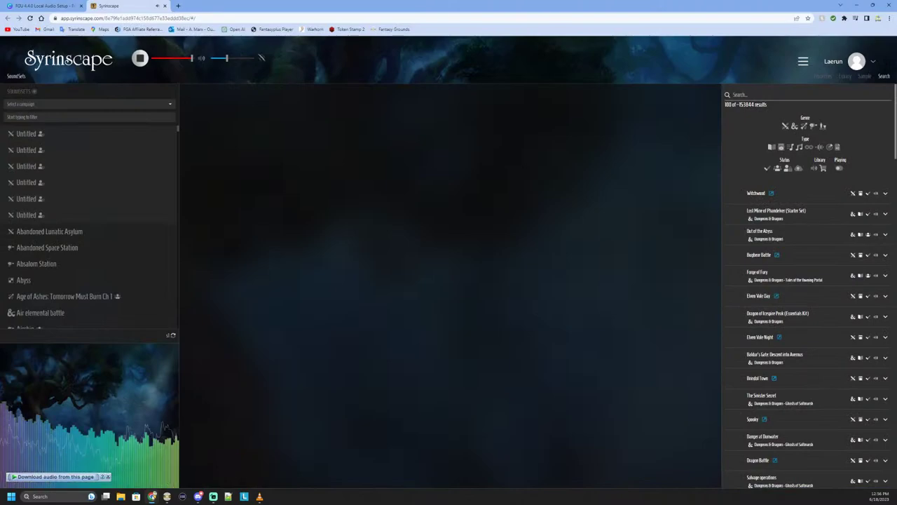
Check the Syrinscape web player's visualizer for battle audio, then return to the Fantasy Grounds table.
left_click(151, 496)
mouse_move(198, 497)
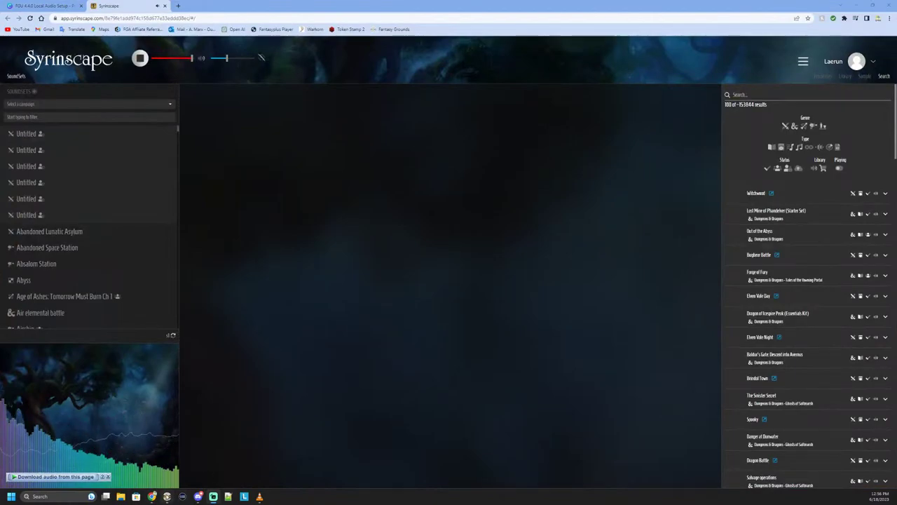
mouse_move(167, 496)
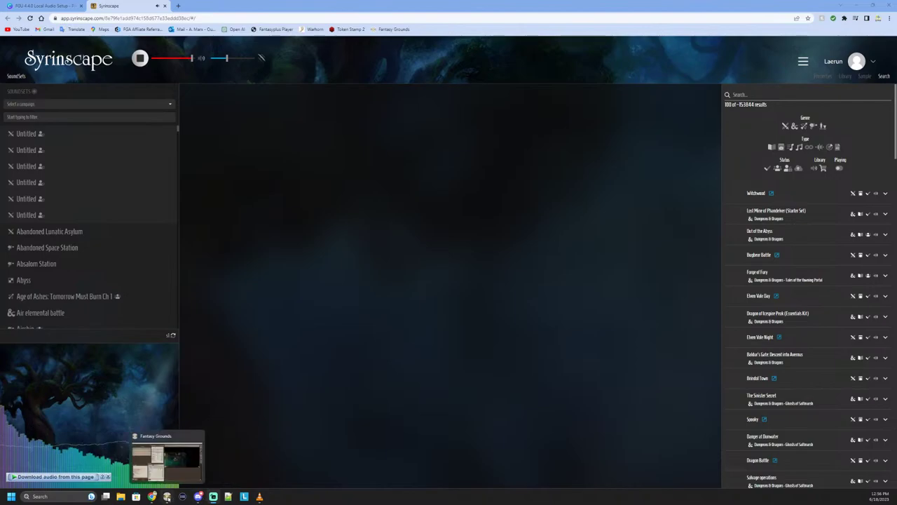
left_click(179, 470)
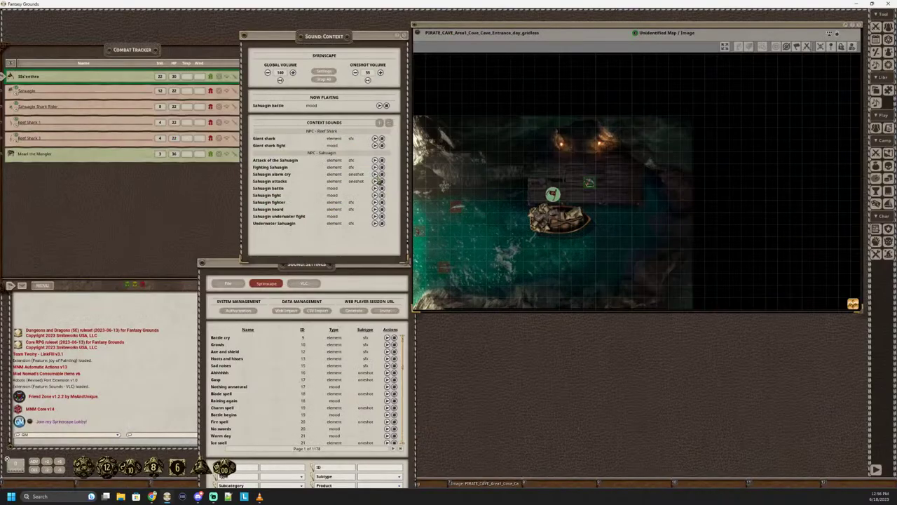
Stop the Sahuagin battle mood under Now Playing and shift Sound: Settings up and right.
scroll(449, 219, "down", 1)
scroll(449, 219, "up", 2)
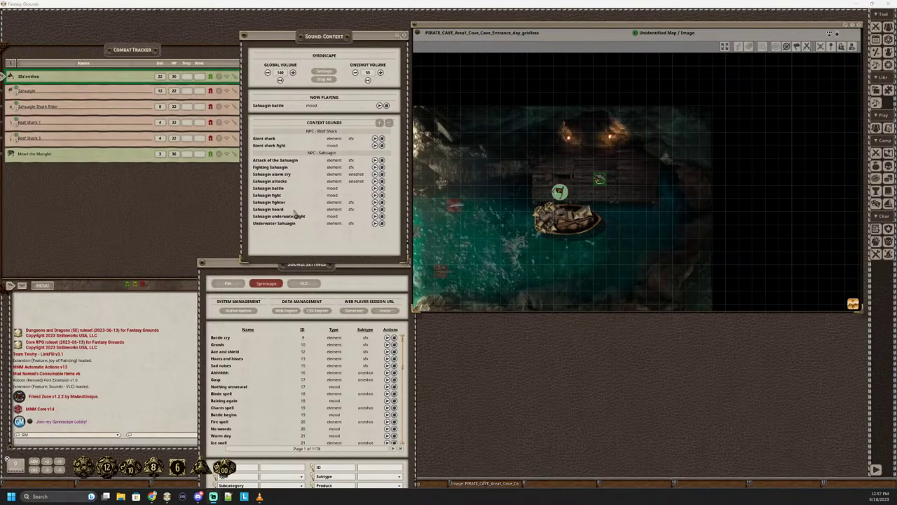
left_click(387, 106)
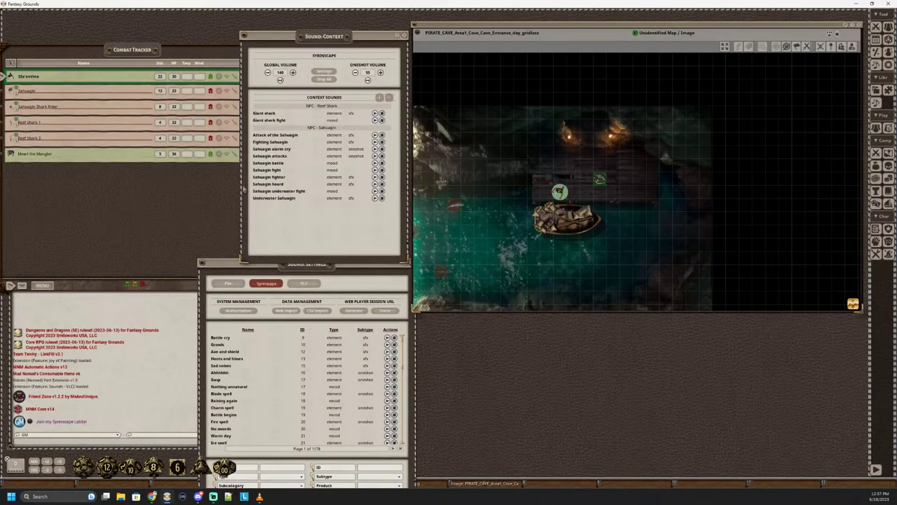
left_click_drag(233, 264, 259, 240)
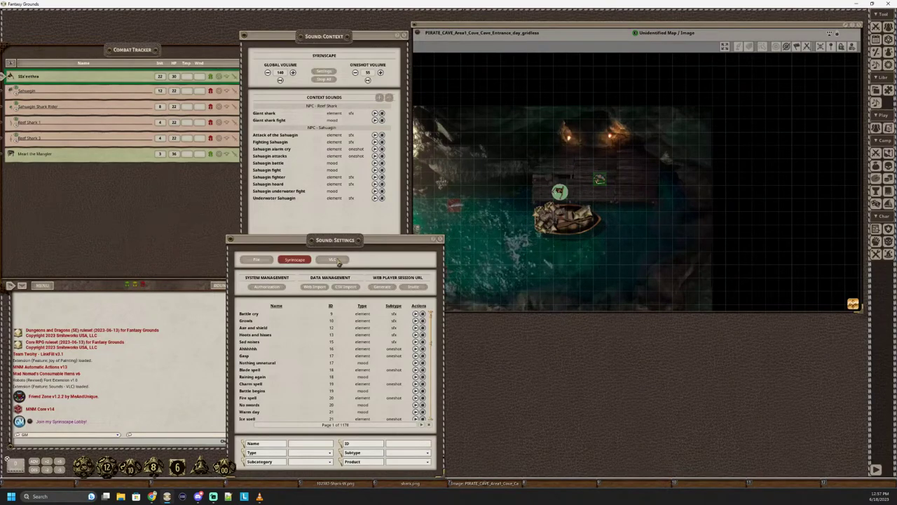
Play Regal Choir.wav from the File sound list, allowing all local files, then minimize Media Player.
left_click(258, 260)
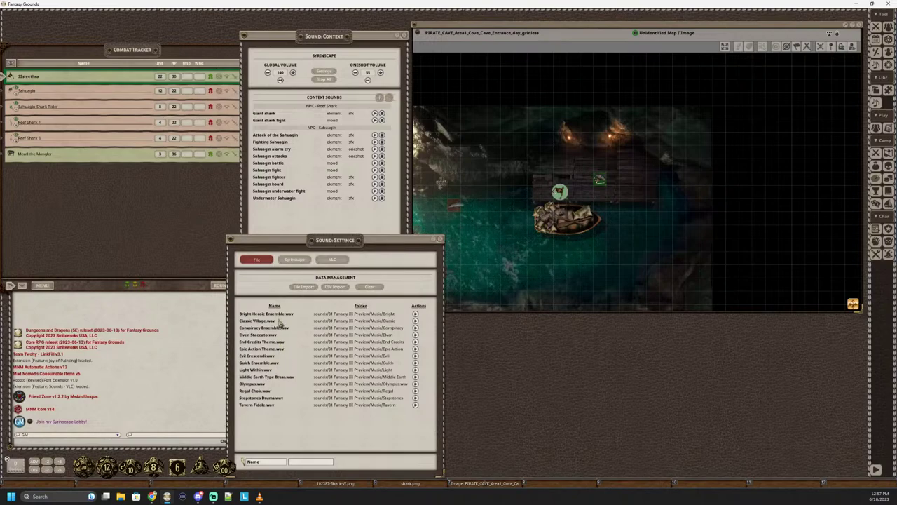
left_click(415, 391)
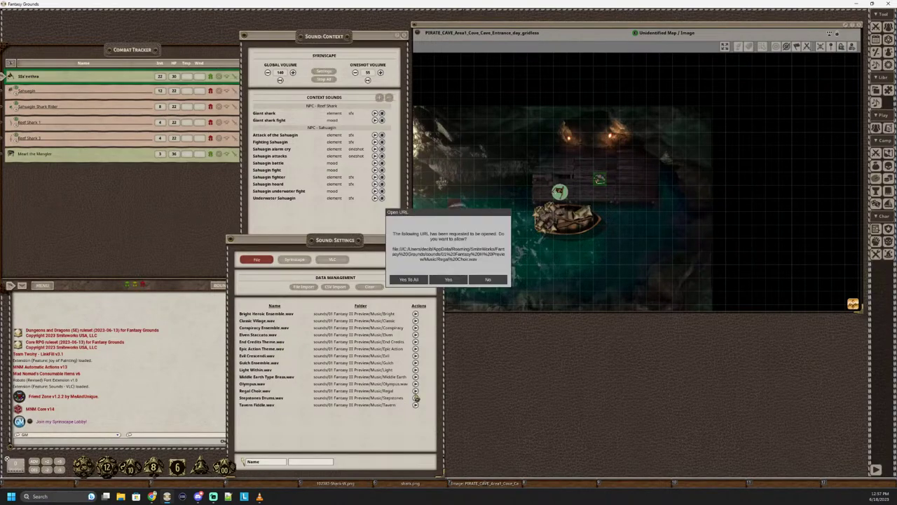
left_click(423, 282)
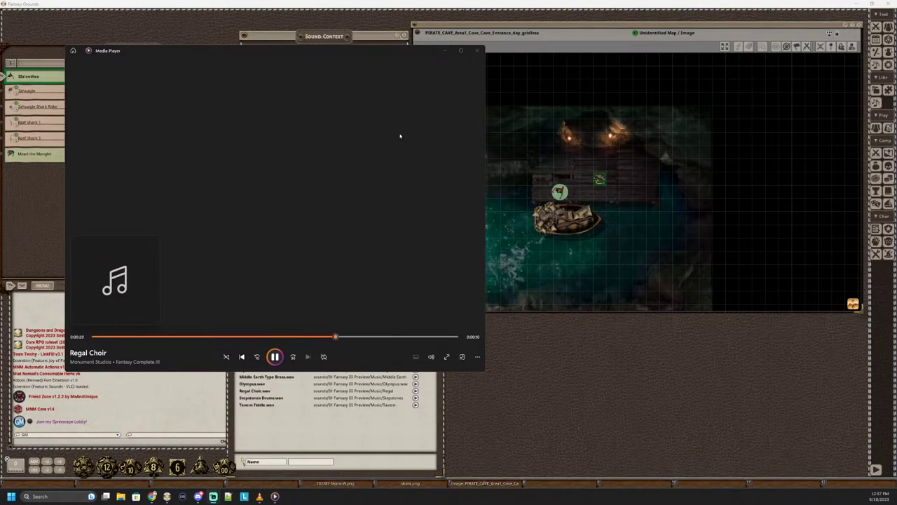
left_click(445, 53)
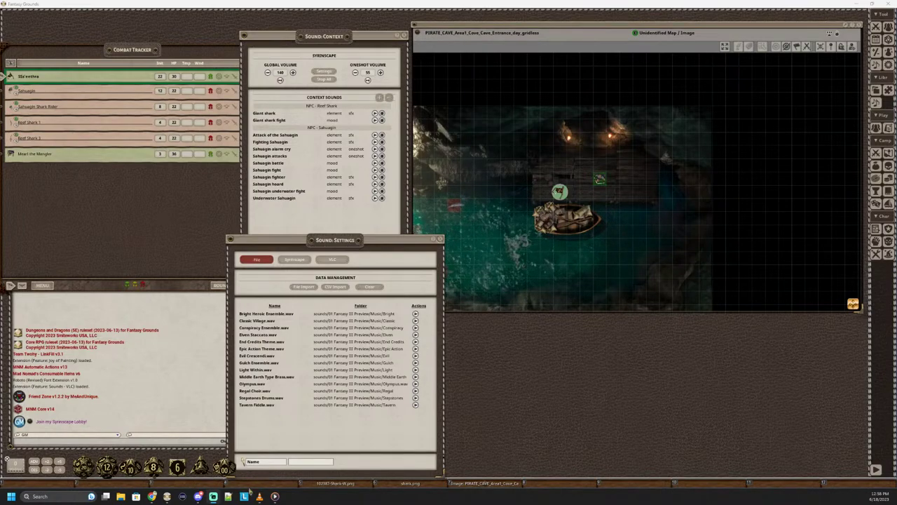
Show the VLC list of General Music MP3 files and open its playback controls.
mouse_move(259, 499)
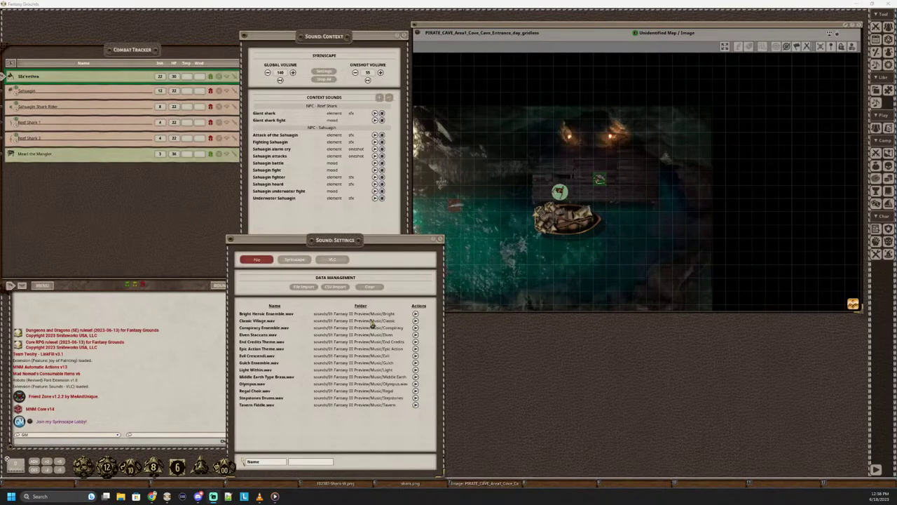
left_click(337, 263)
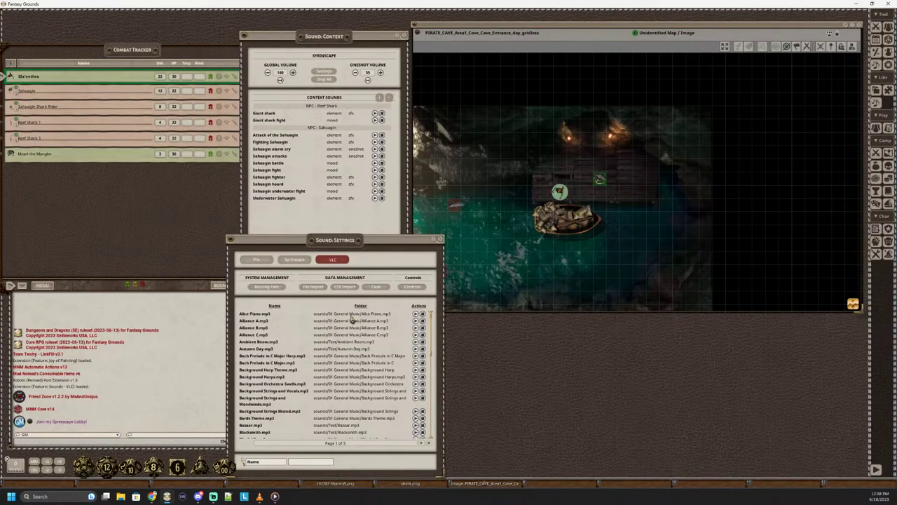
left_click(412, 287)
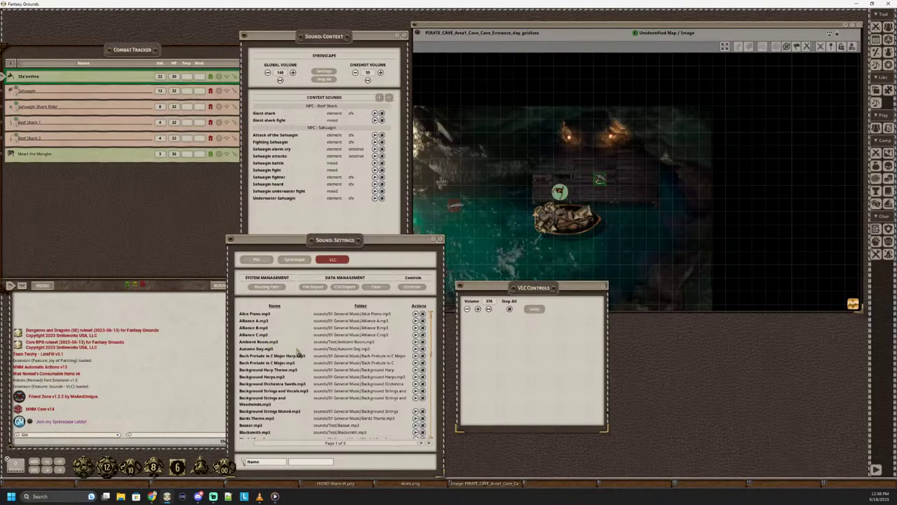
scroll(335, 356, "down", 5)
scroll(339, 363, "down", 3)
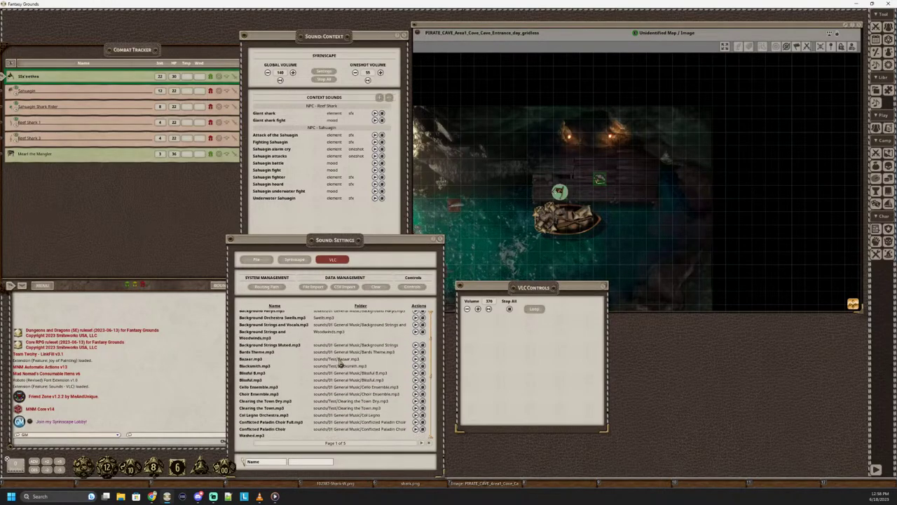
scroll(341, 363, "down", 1)
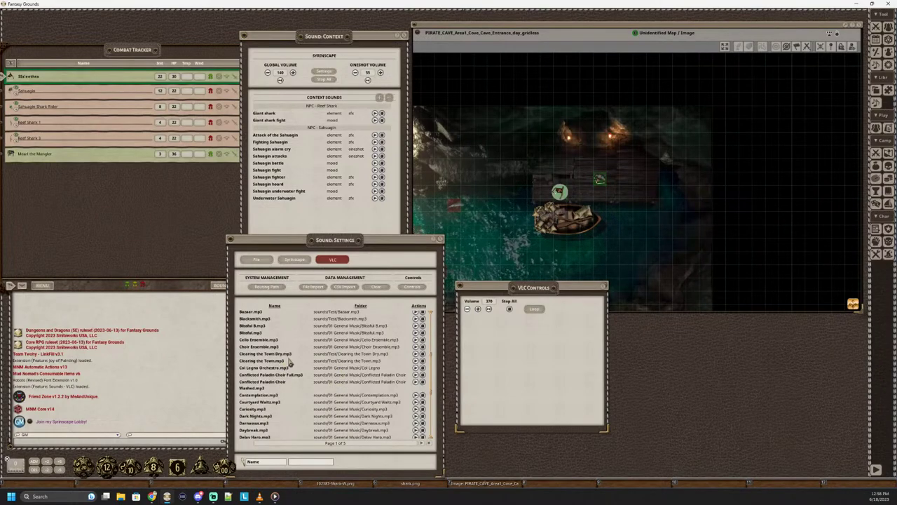
scroll(286, 378, "down", 1)
scroll(269, 403, "down", 1)
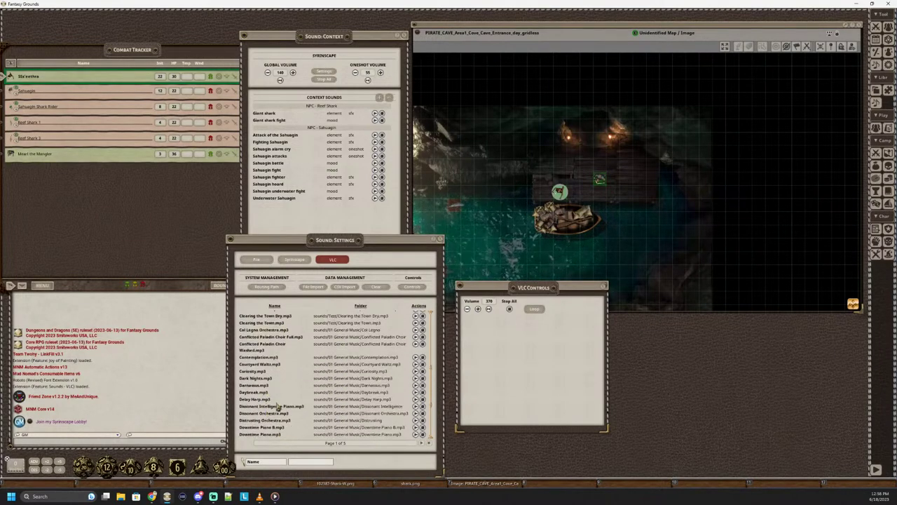
scroll(279, 410, "down", 1)
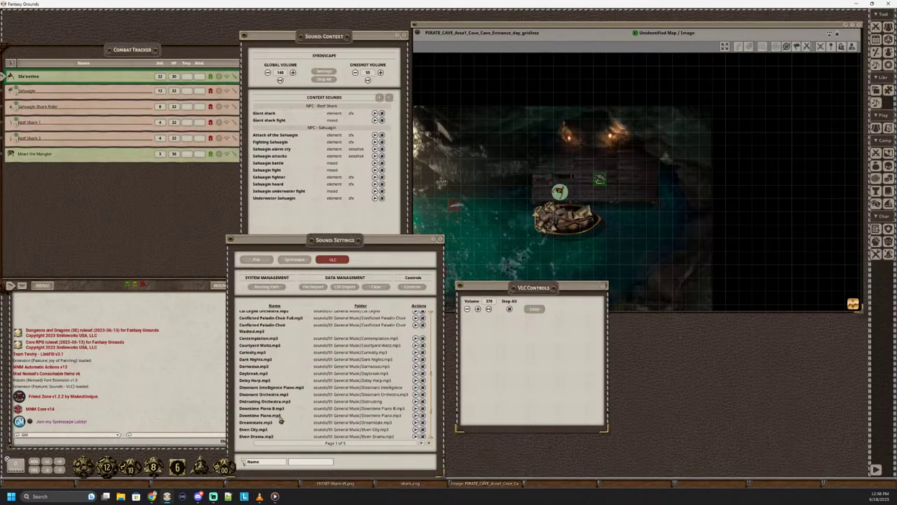
scroll(280, 419, "down", 1)
scroll(278, 418, "down", 2)
scroll(278, 419, "down", 1)
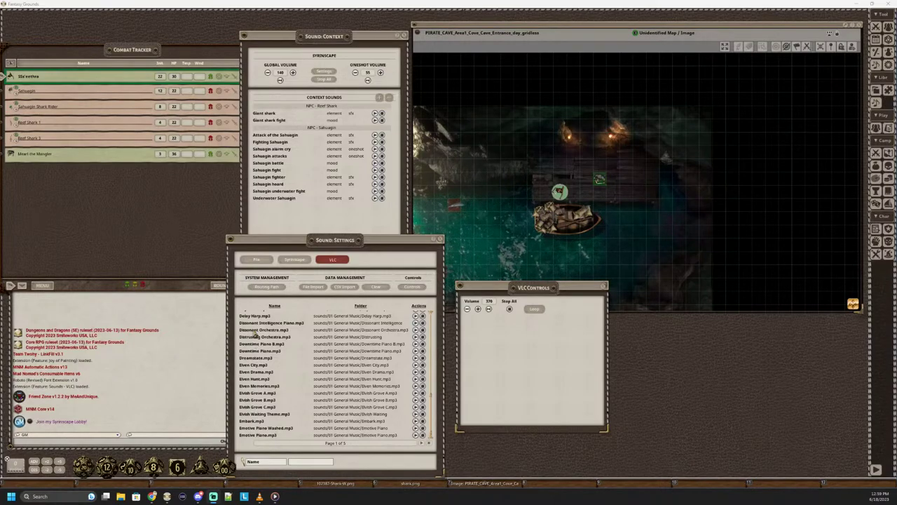
Lower the VLC volume from 370 to 325, then switch to the Syrinscape page.
left_click(467, 309)
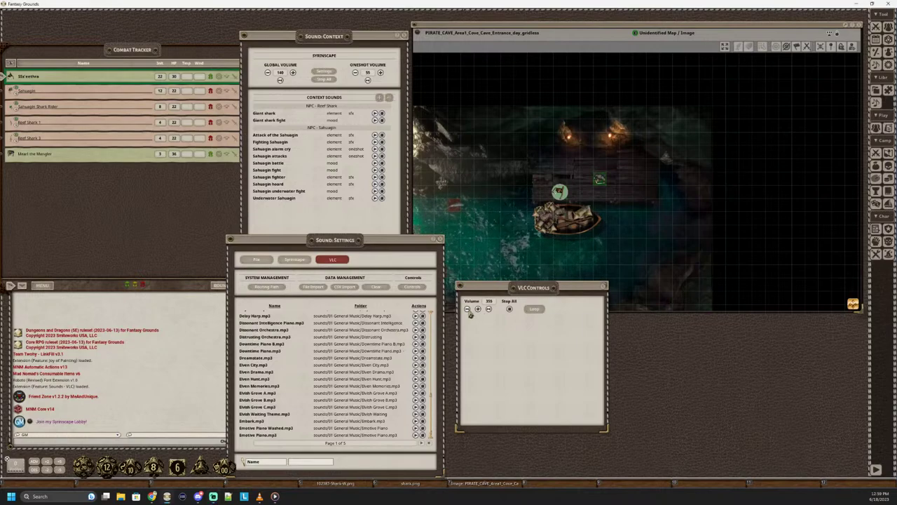
left_click(467, 310)
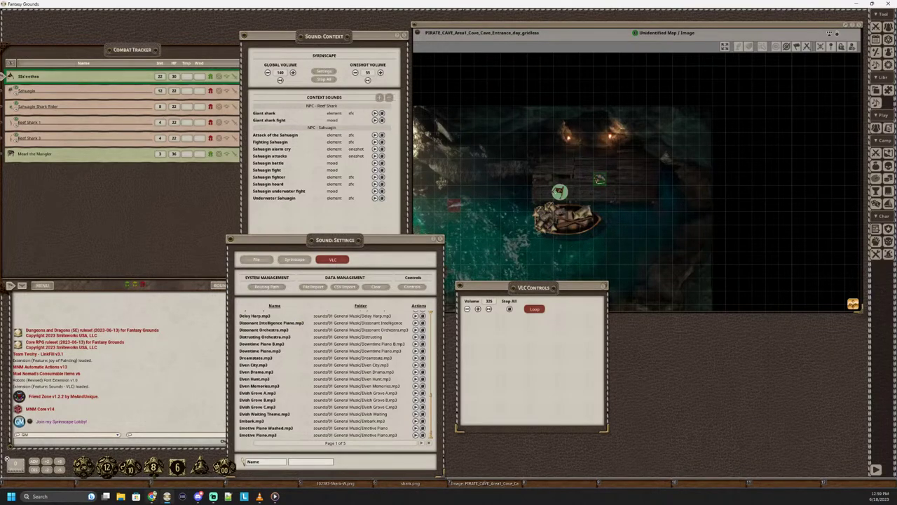
left_click(152, 495)
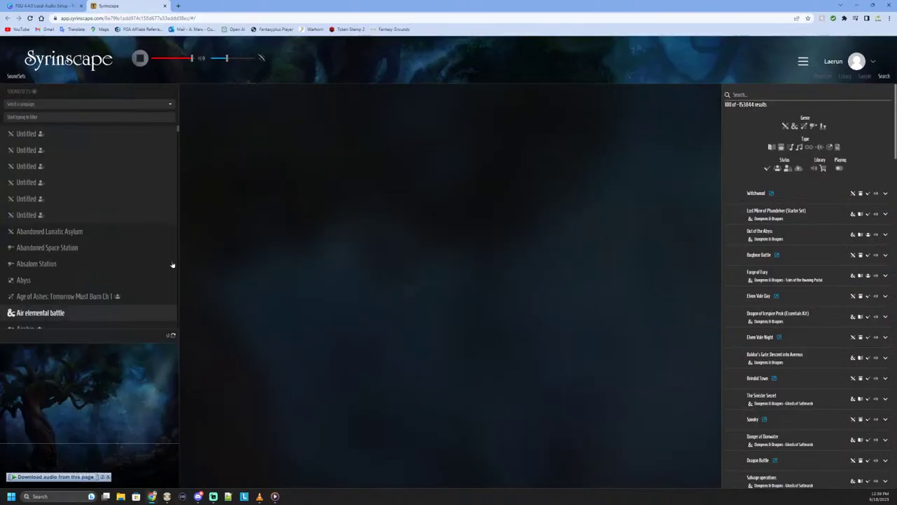
From a new Chrome tab, open the FGU Customer Portal and search it for 'Sounds'.
left_click(179, 5)
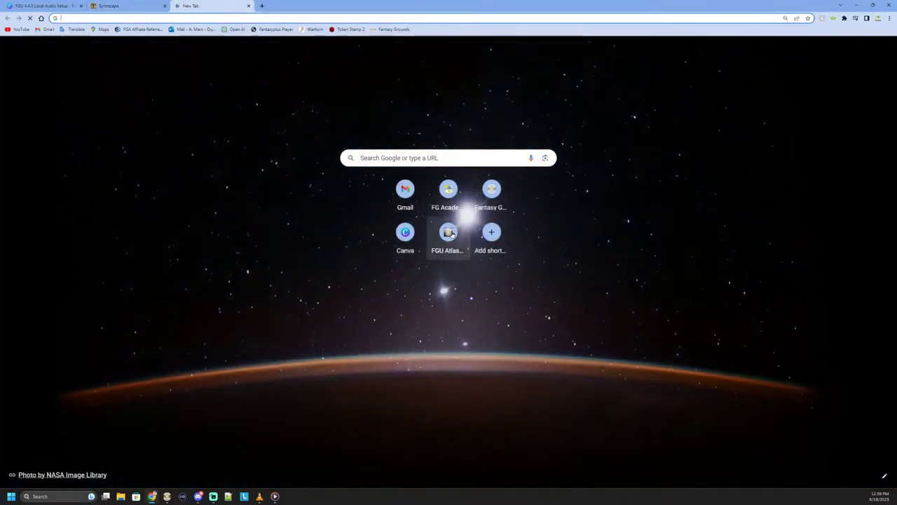
left_click(451, 232)
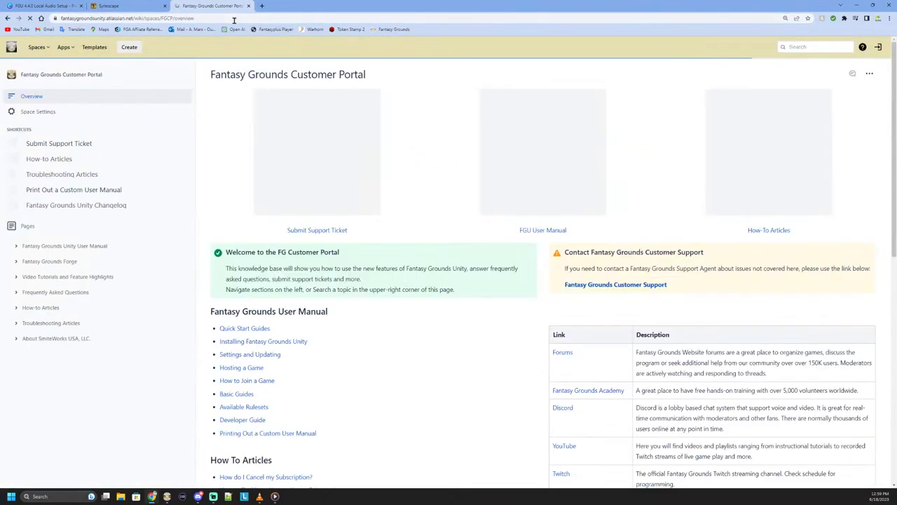
left_click(235, 20)
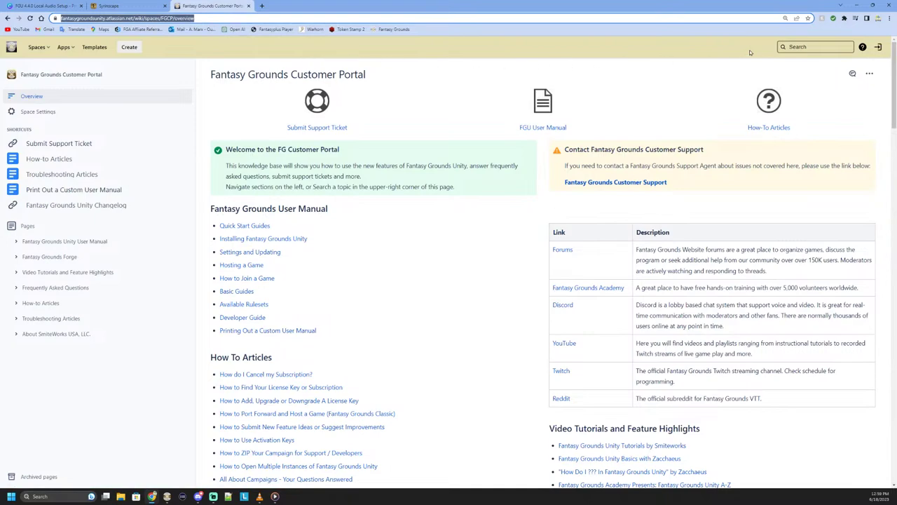
left_click(803, 46)
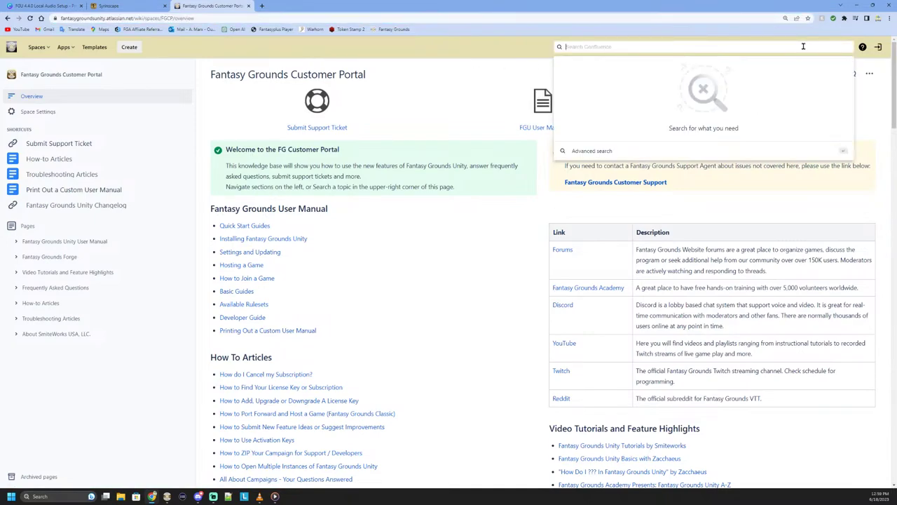
type("Sounds")
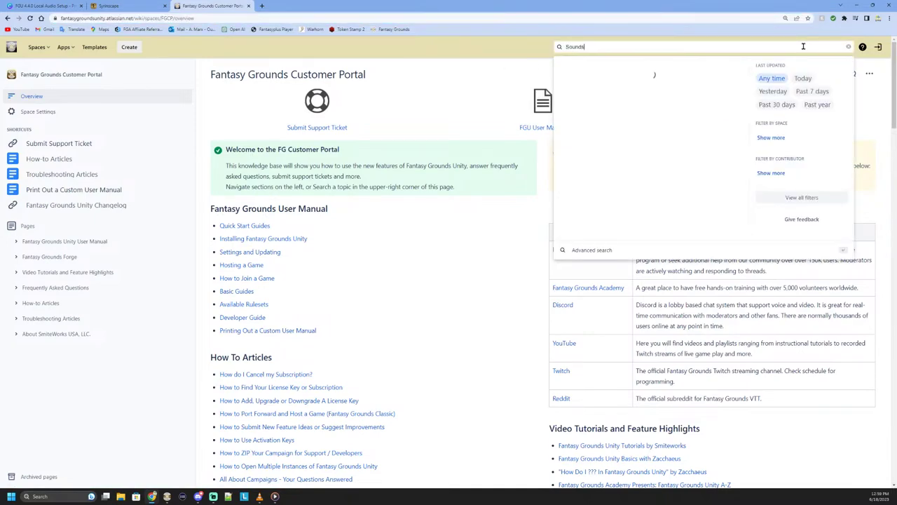
key("Return")
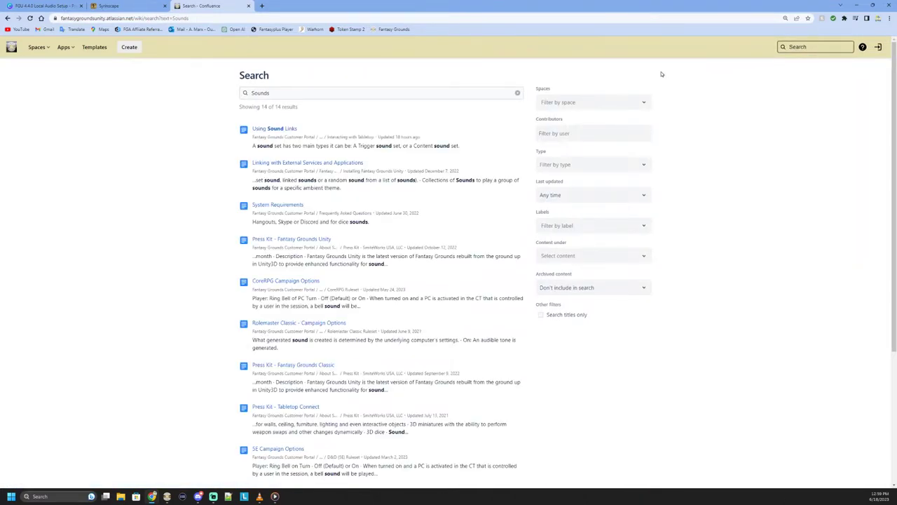
Open 'Using Sound Links' and read through its contents, Sounds Folder and Sound Settings sections.
left_click(289, 129)
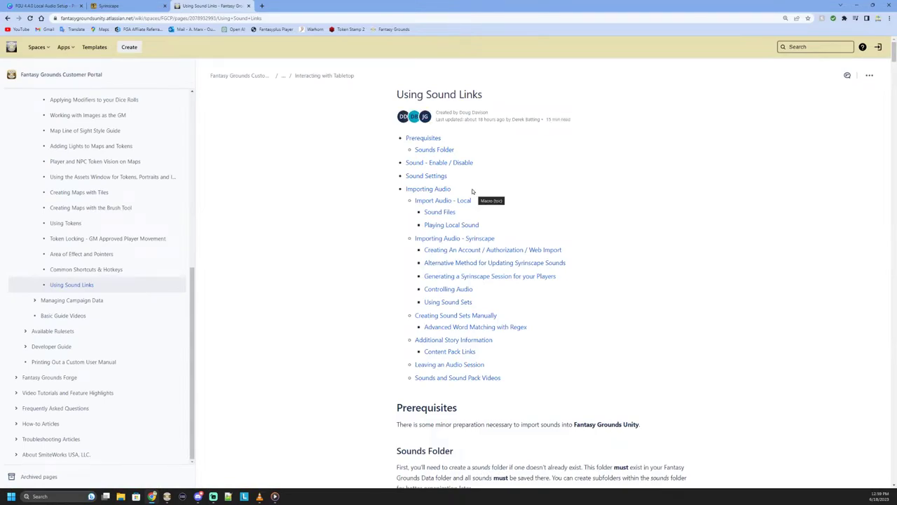
scroll(473, 200, "down", 7)
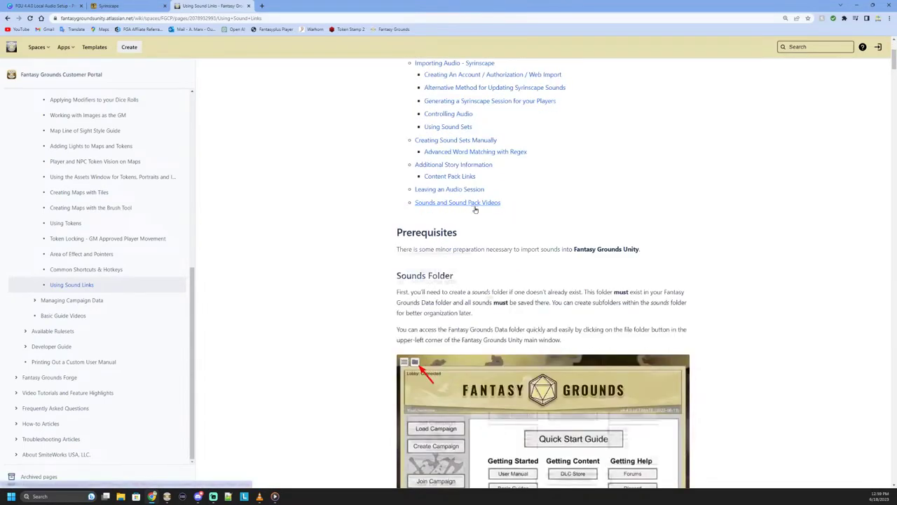
scroll(474, 210, "down", 9)
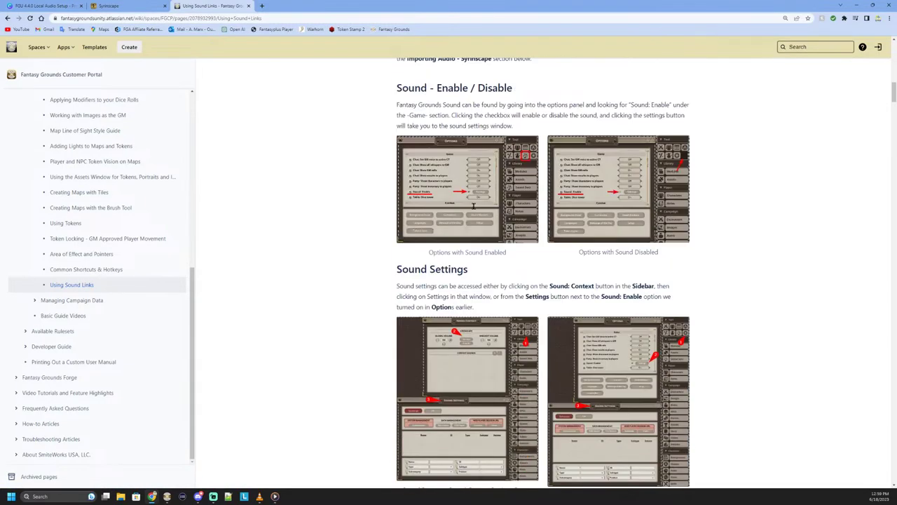
scroll(376, 137, "up", 10)
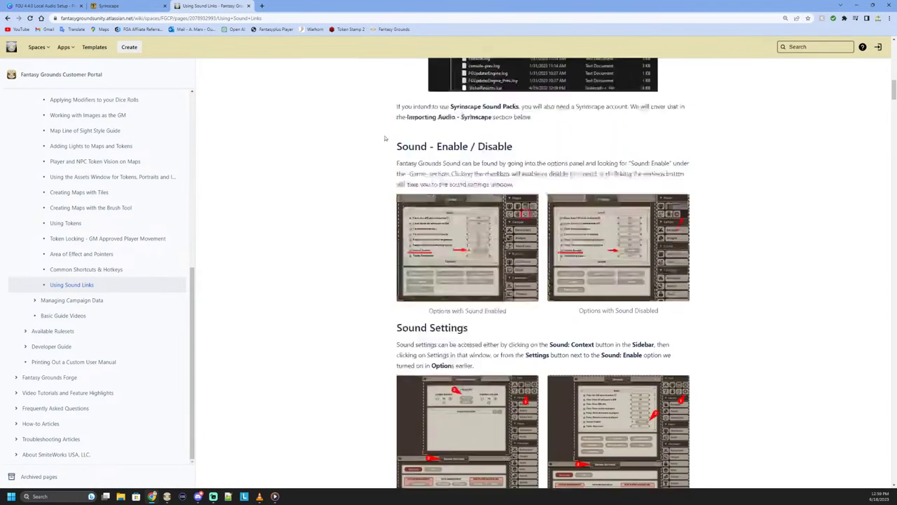
scroll(376, 136, "up", 2)
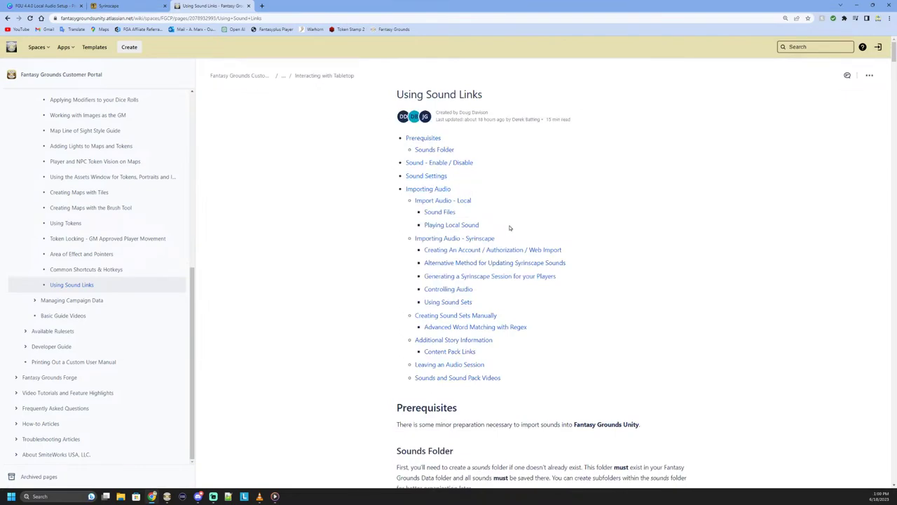
scroll(510, 228, "down", 9)
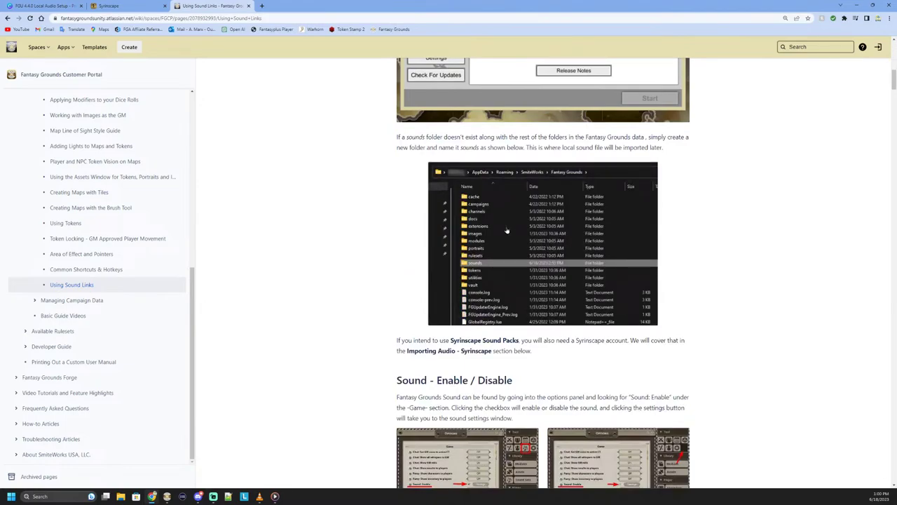
scroll(507, 230, "up", 9)
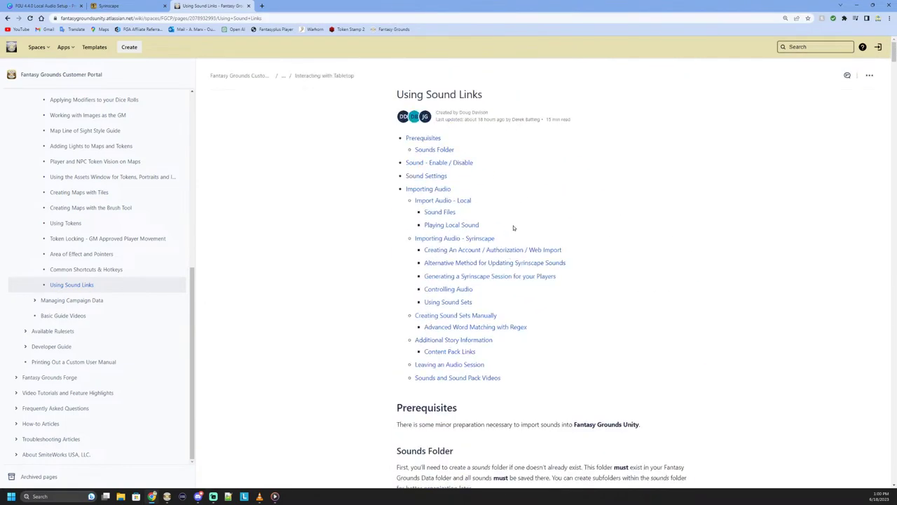
scroll(515, 227, "down", 9)
scroll(512, 224, "down", 8)
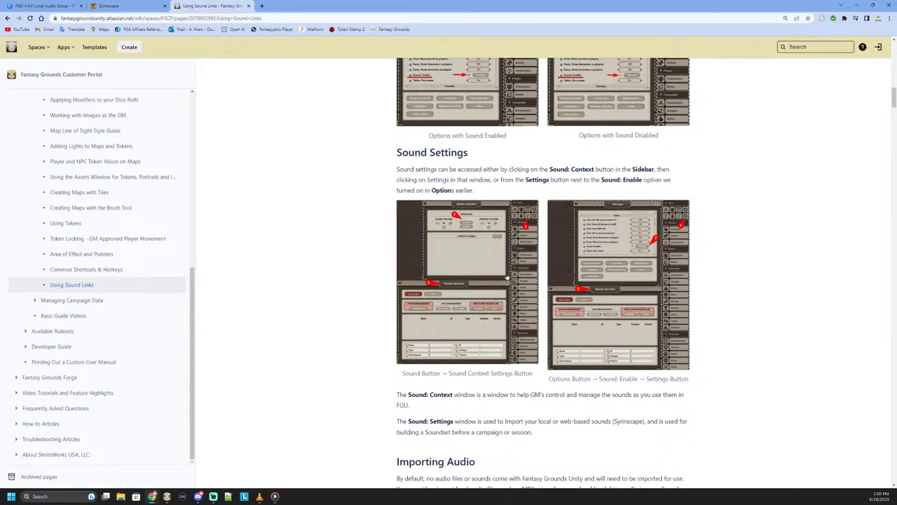
Scroll the Using Sound Links wiki page to the Sound Files section, then return to the Fantasy Grounds table.
scroll(537, 282, "down", 4)
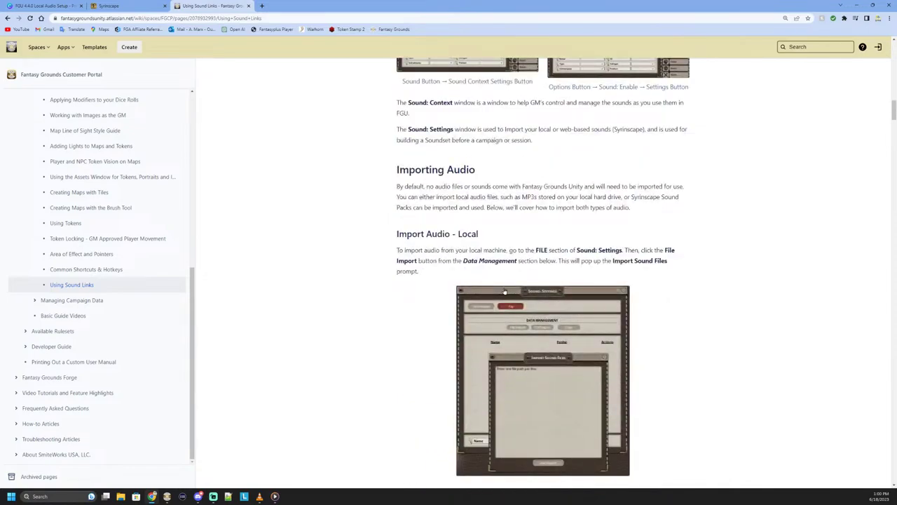
scroll(504, 291, "down", 2)
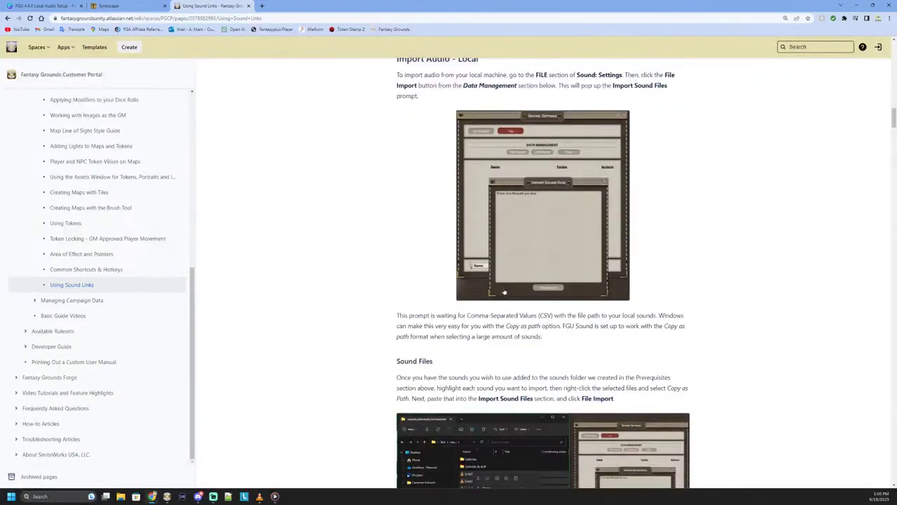
scroll(504, 291, "down", 1)
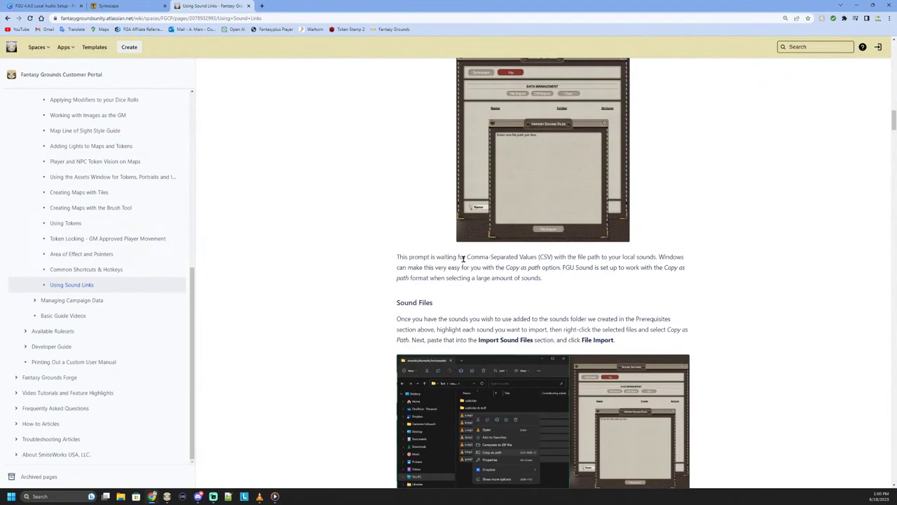
scroll(476, 277, "down", 1)
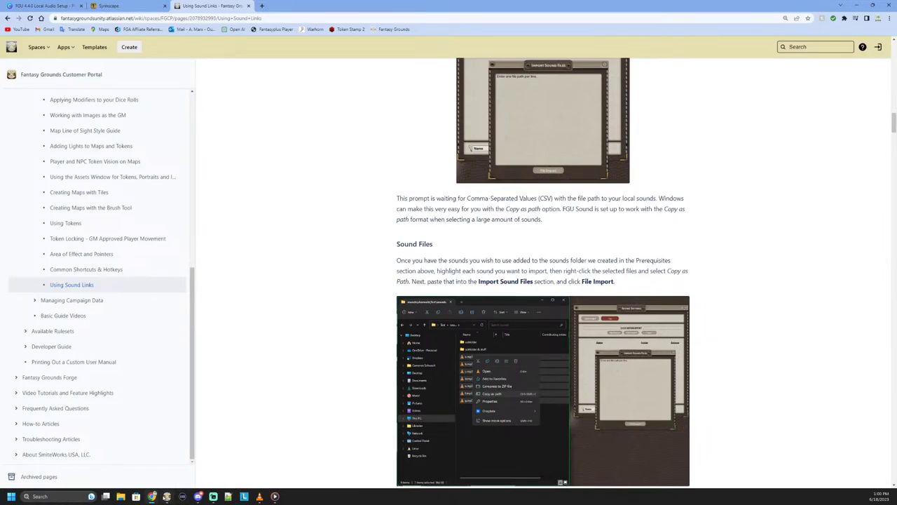
left_click(152, 497)
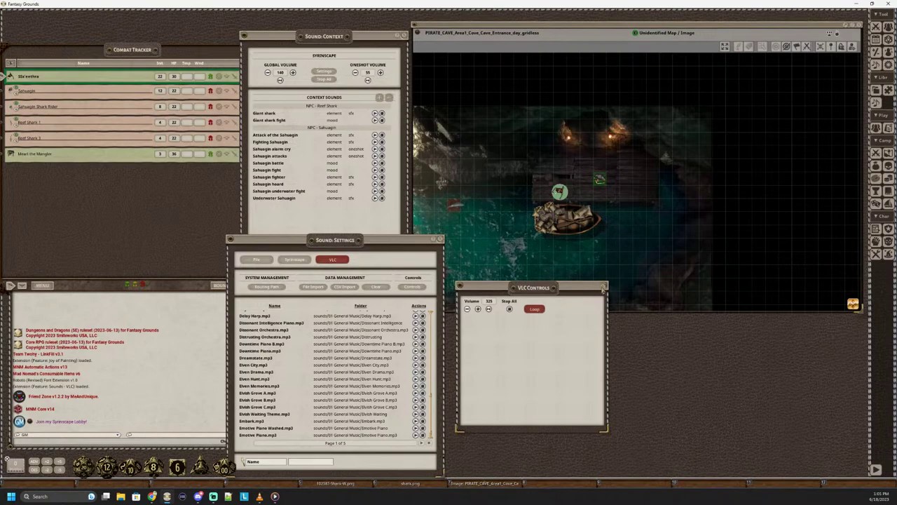
Close the VLC Controls and Sound: Settings windows, then drag the Sound: Context panel taller.
left_click(604, 288)
left_click(439, 240)
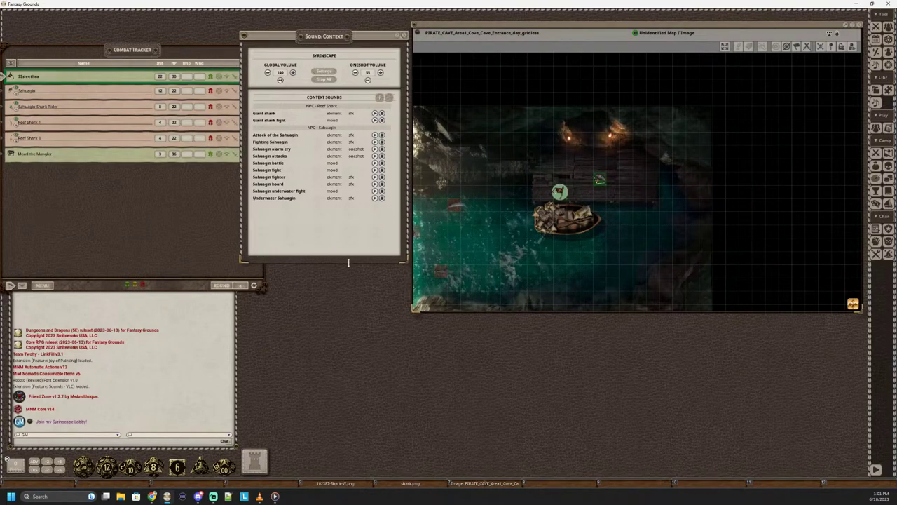
left_click_drag(351, 262, 351, 314)
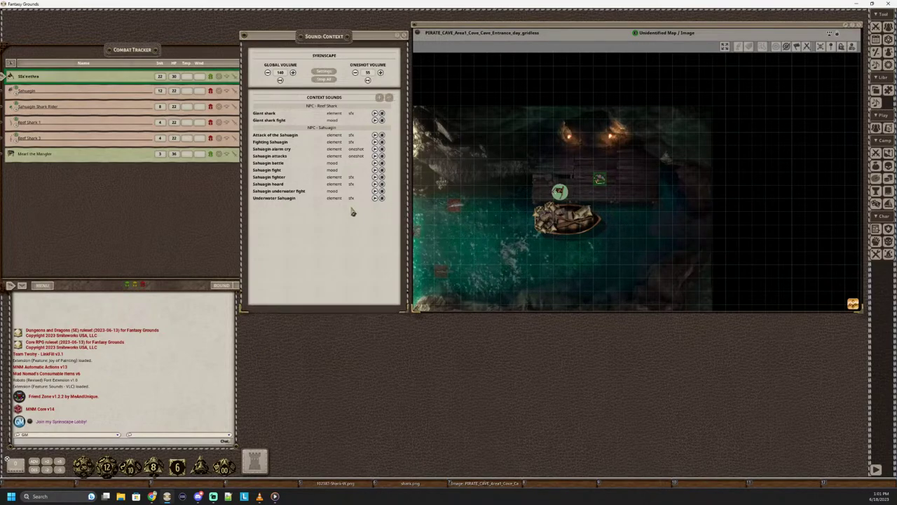
left_click_drag(373, 45, 375, 33)
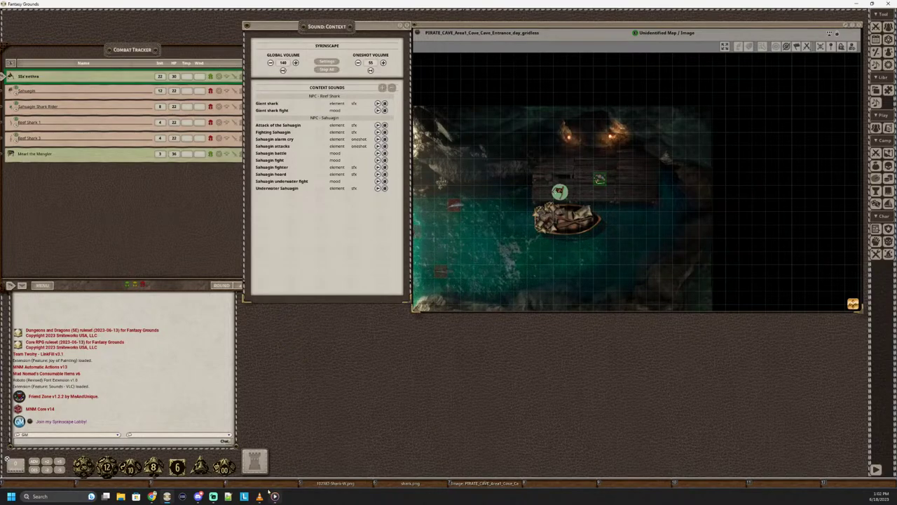
mouse_move(275, 496)
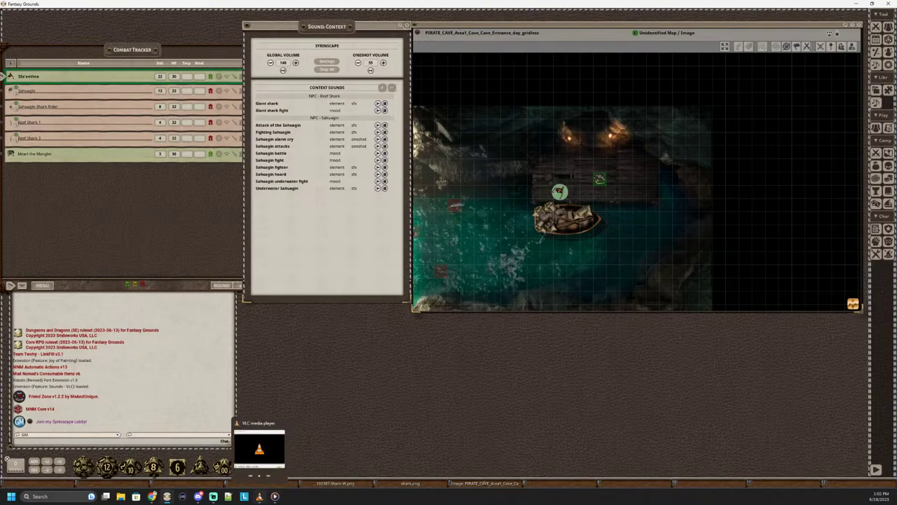
Restore VLC, move it right, and check Help > About for version 2.0.0 Twoflower.
left_click(260, 449)
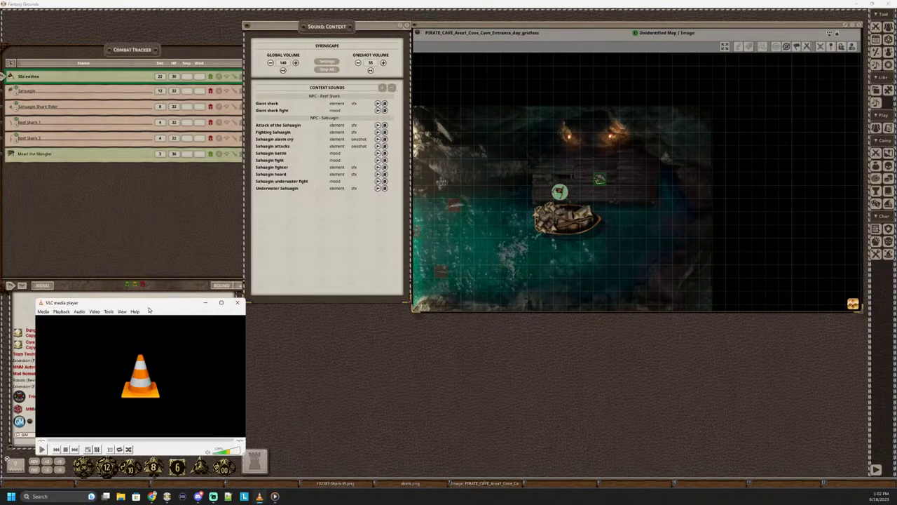
left_click_drag(151, 310, 368, 317)
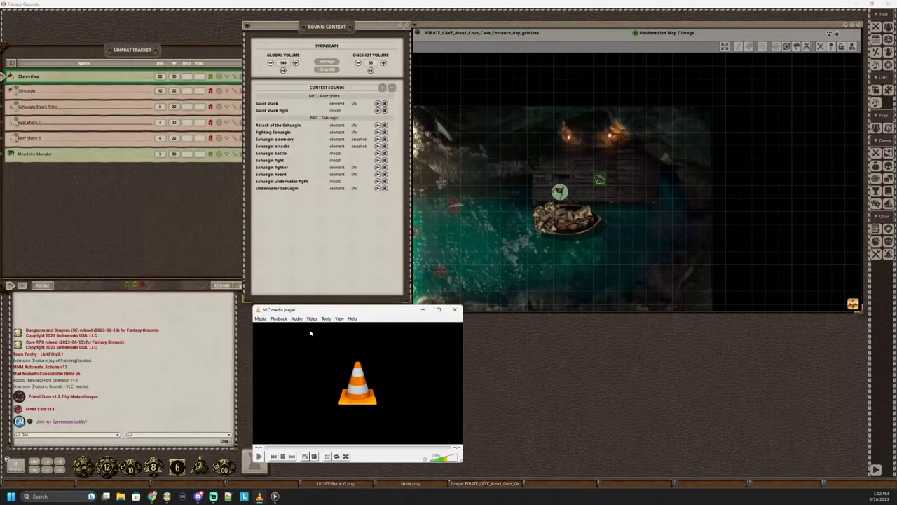
left_click(352, 318)
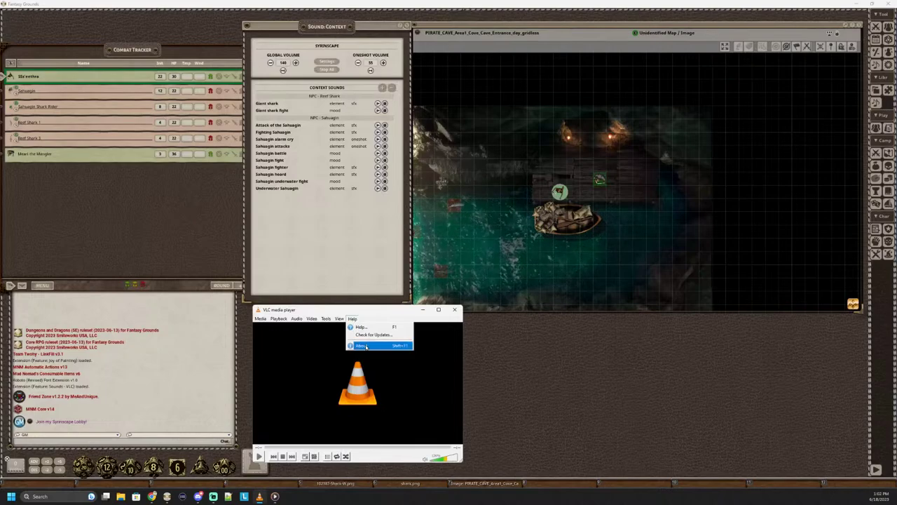
left_click(363, 346)
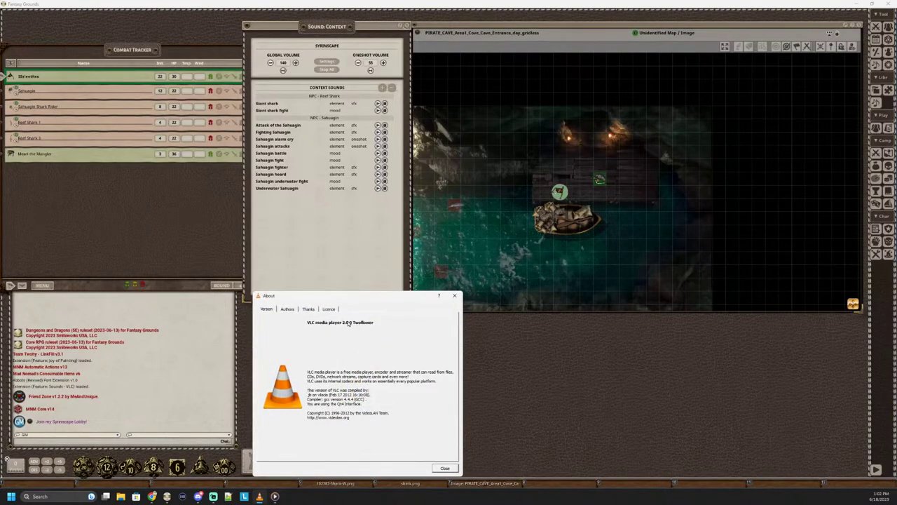
left_click(454, 295)
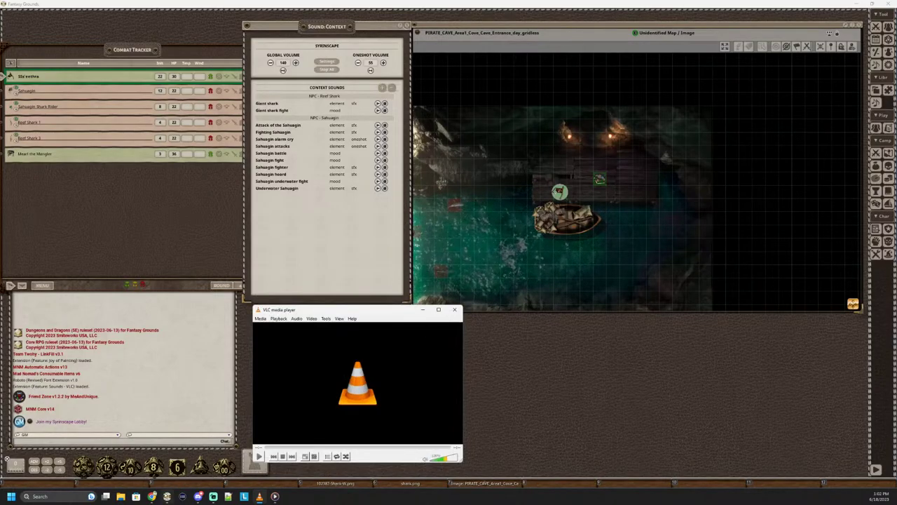
Open a new Chrome tab and go to the Google home page.
left_click(151, 496)
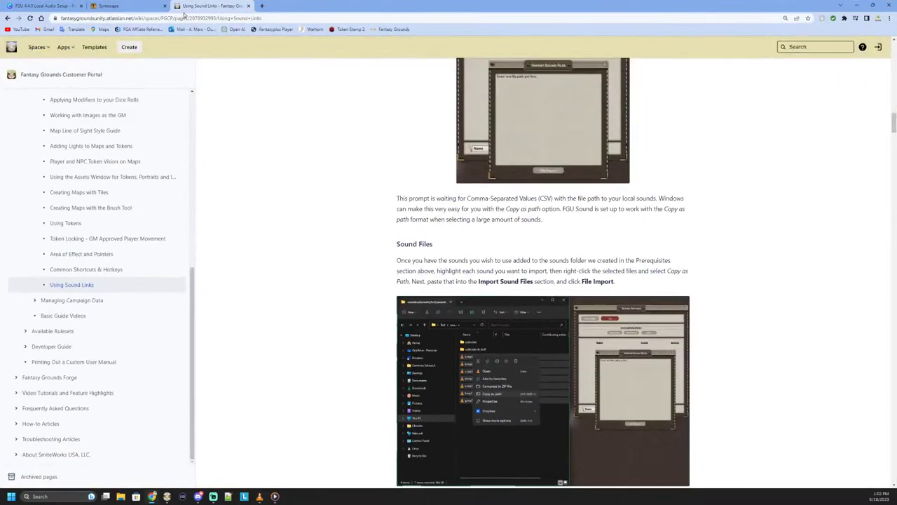
left_click(262, 6)
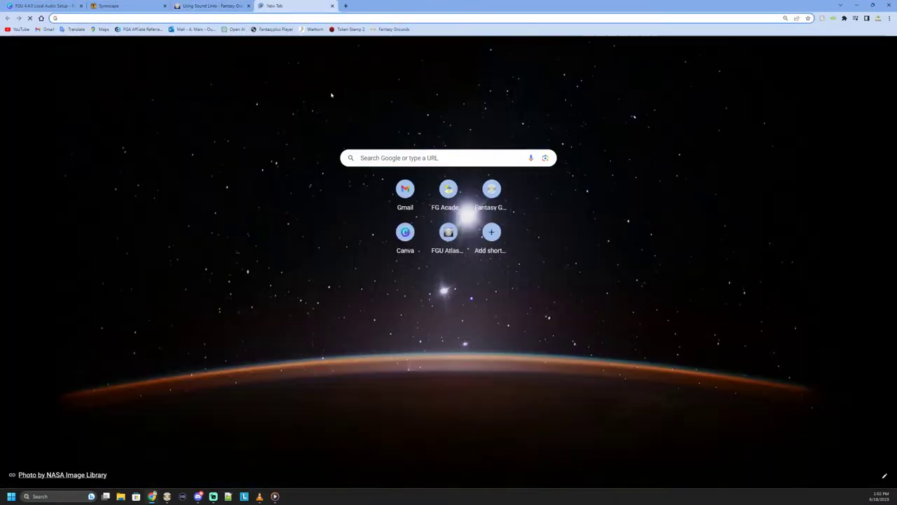
left_click(492, 190)
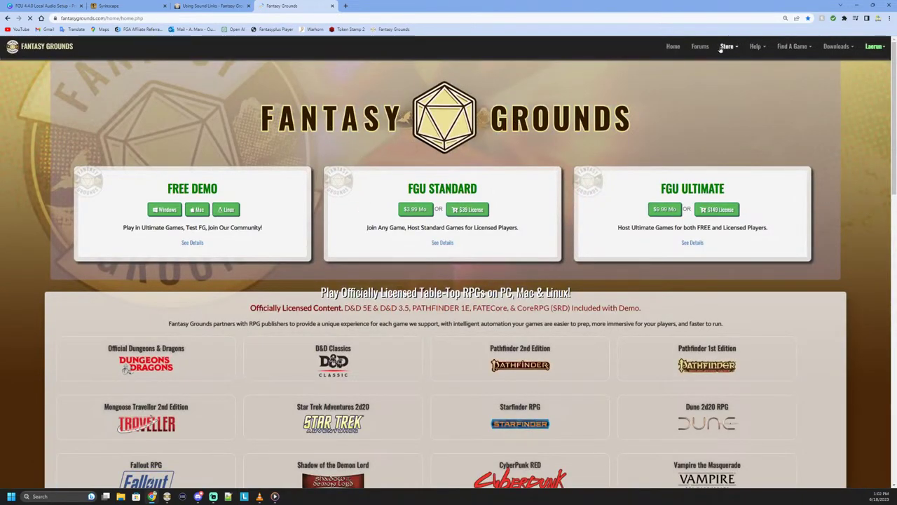
left_click(41, 18)
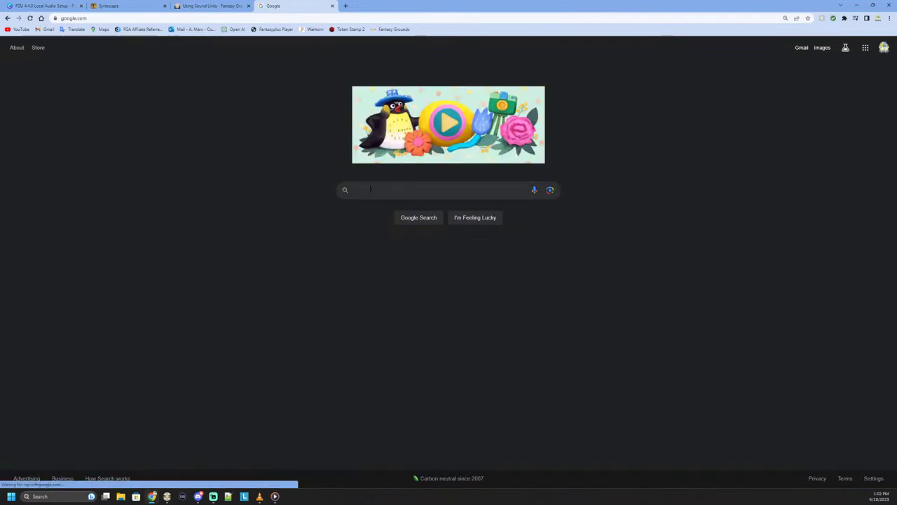
Enter the Google query 'Vlc Fantasy Gronds Forge', correcting the typos.
left_click(370, 190)
type("Vl")
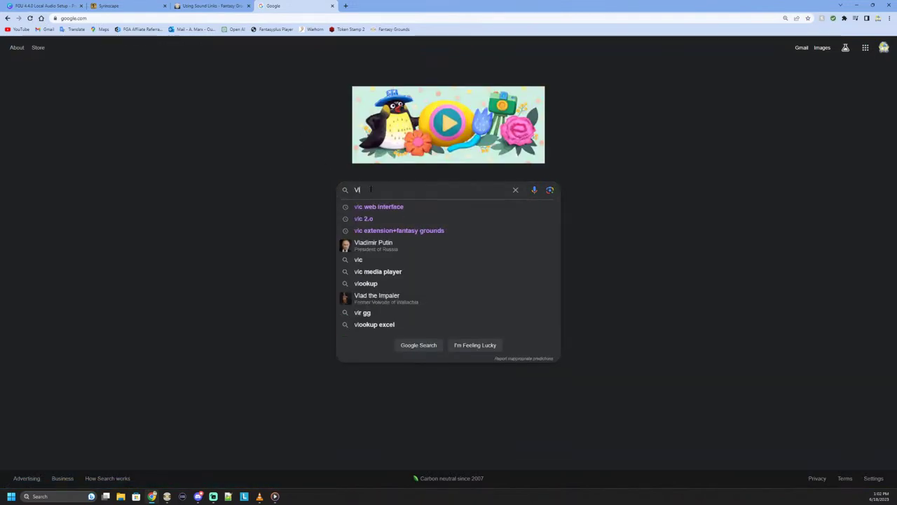
type("c Fantasy Gero")
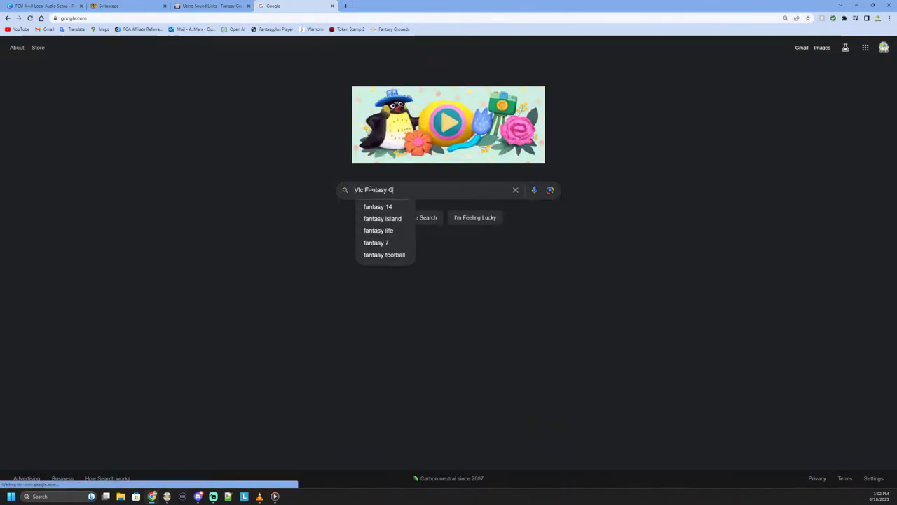
key("BackSpace")
key("BackSpace")
key("BackSpace")
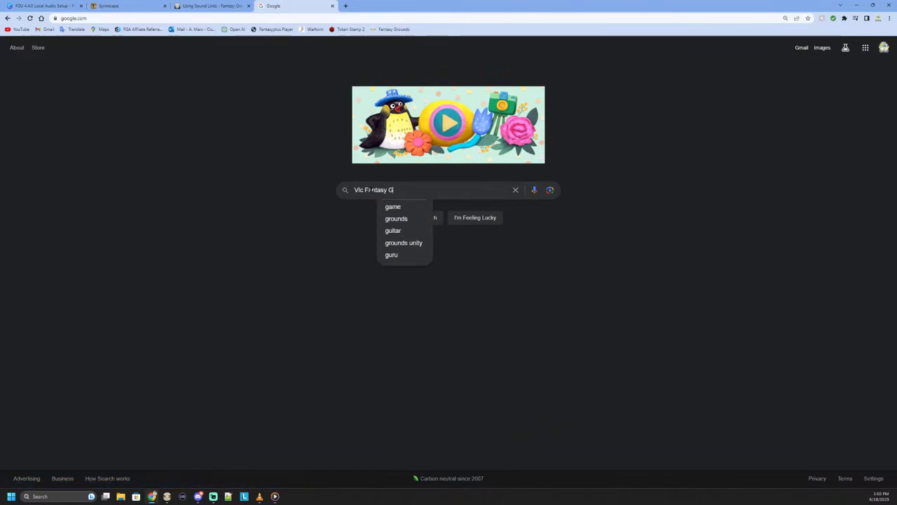
type("rond")
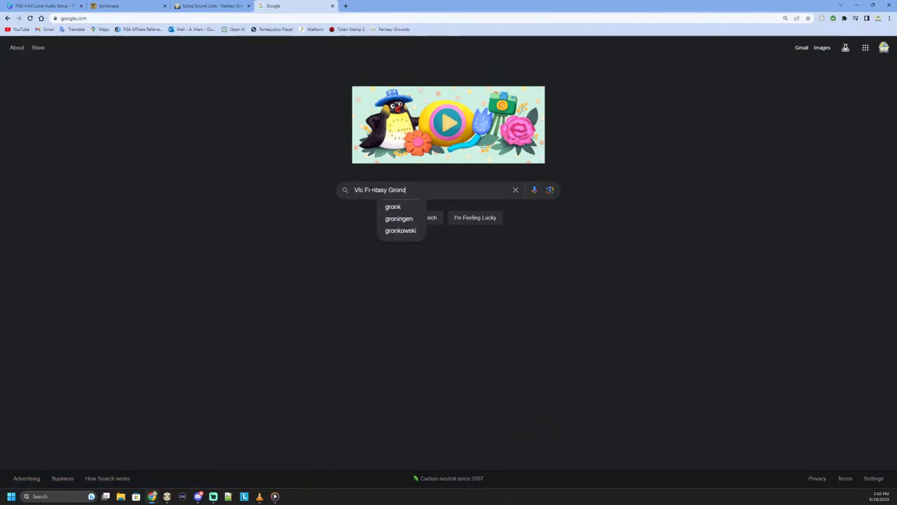
type("s_Forge")
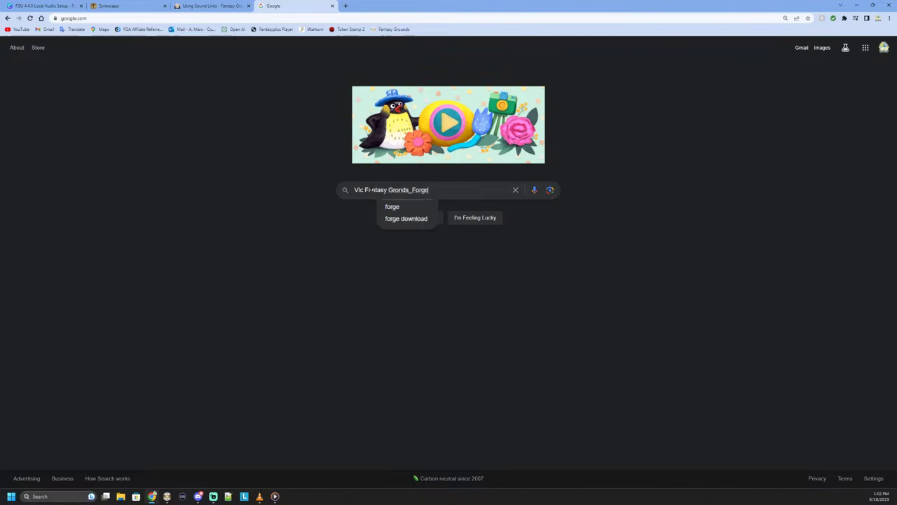
left_click(412, 190)
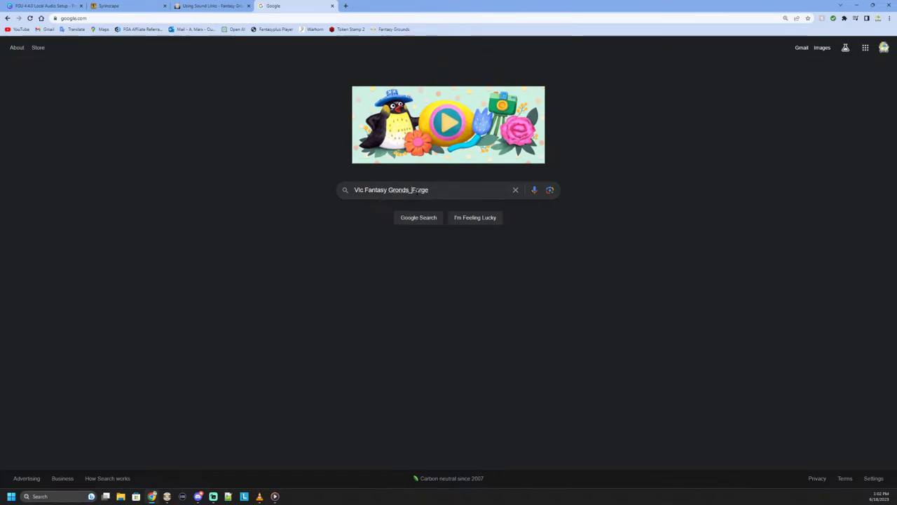
key("BackSpace")
Run the search and open the YouTube video on VLC support in Fantasy Grounds.
left_click(423, 218)
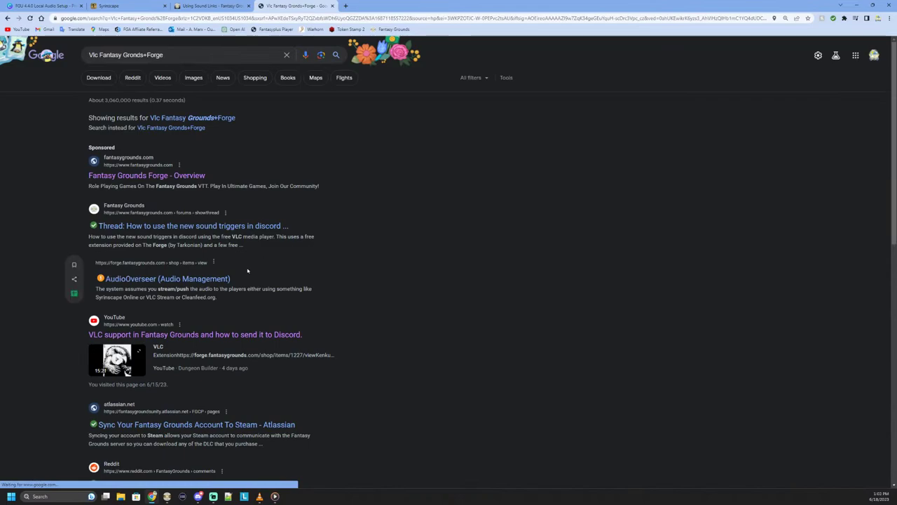
scroll(246, 272, "down", 1)
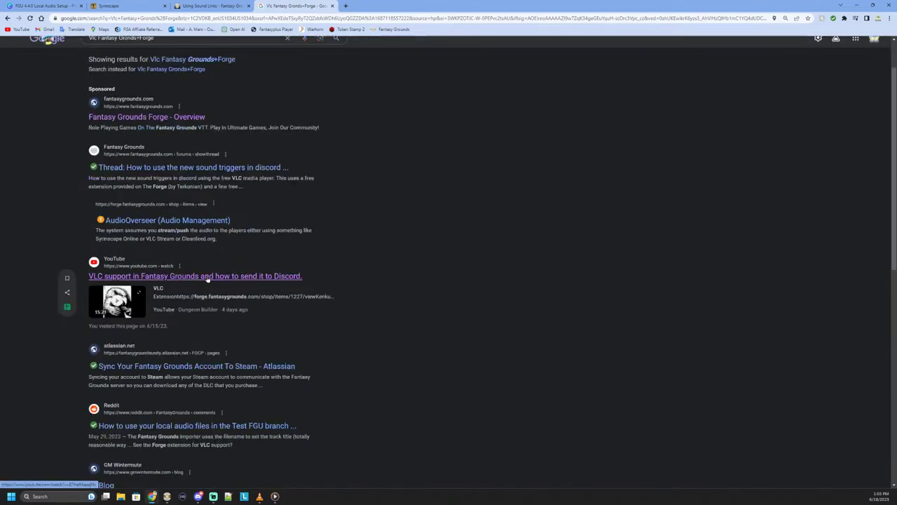
left_click(213, 276)
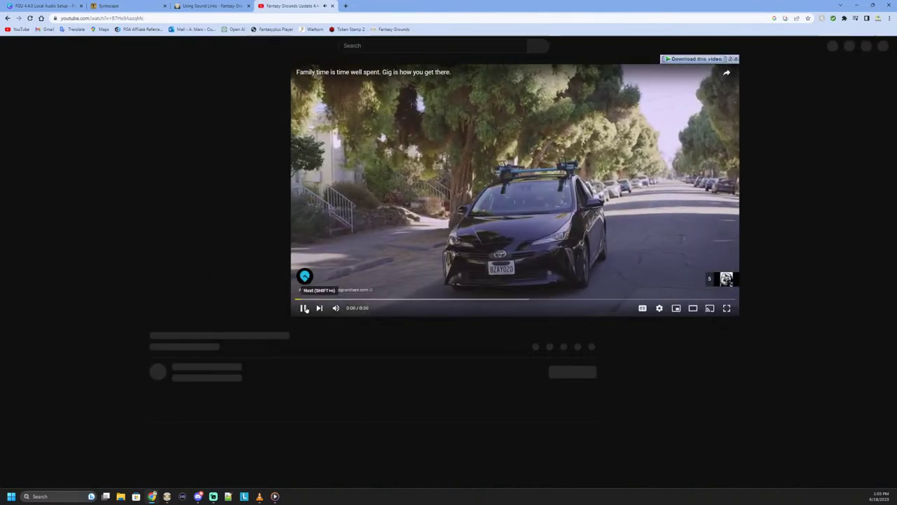
Expand the video's description and open its forge.fantasygrounds.com extension link.
scroll(374, 297, "down", 2)
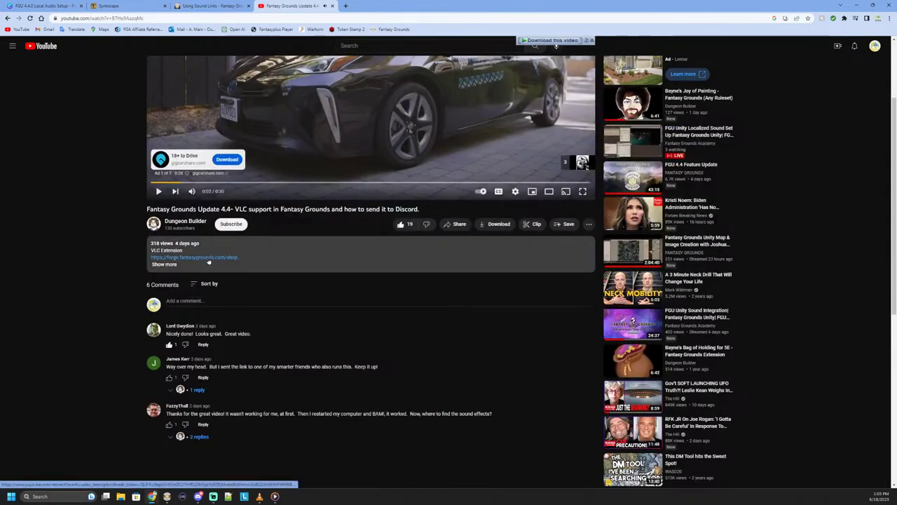
scroll(228, 267, "up", 2)
scroll(253, 232, "down", 1)
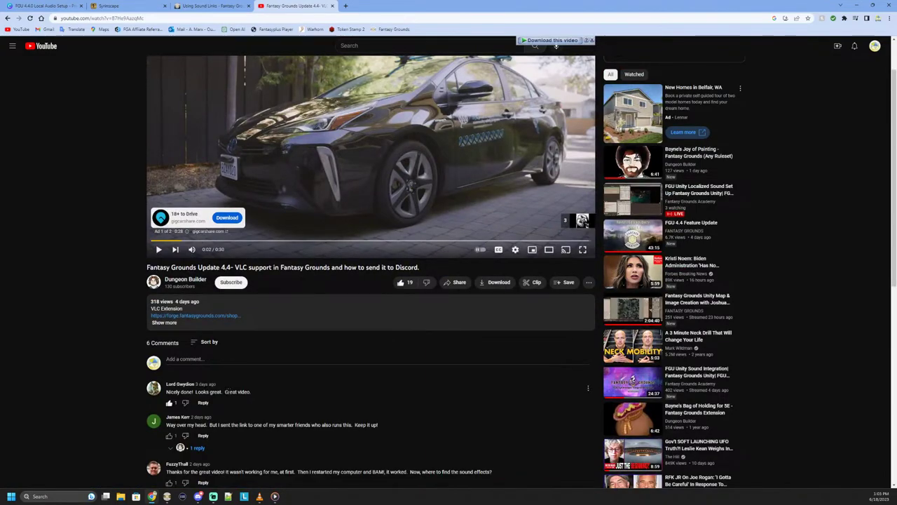
scroll(229, 392, "down", 1)
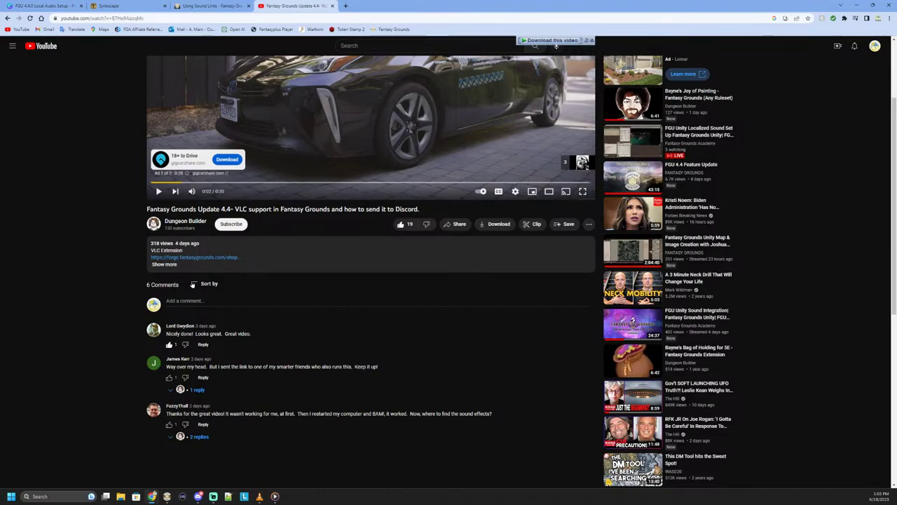
left_click(172, 265)
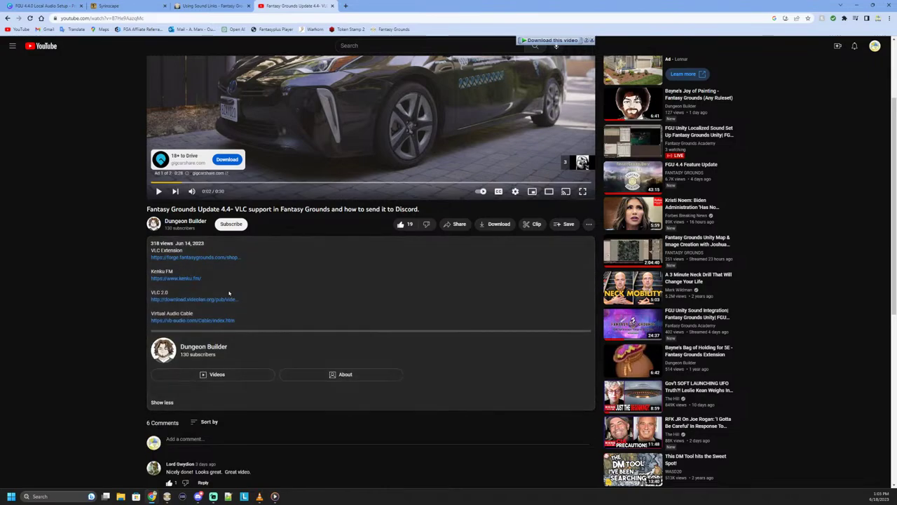
left_click(178, 258)
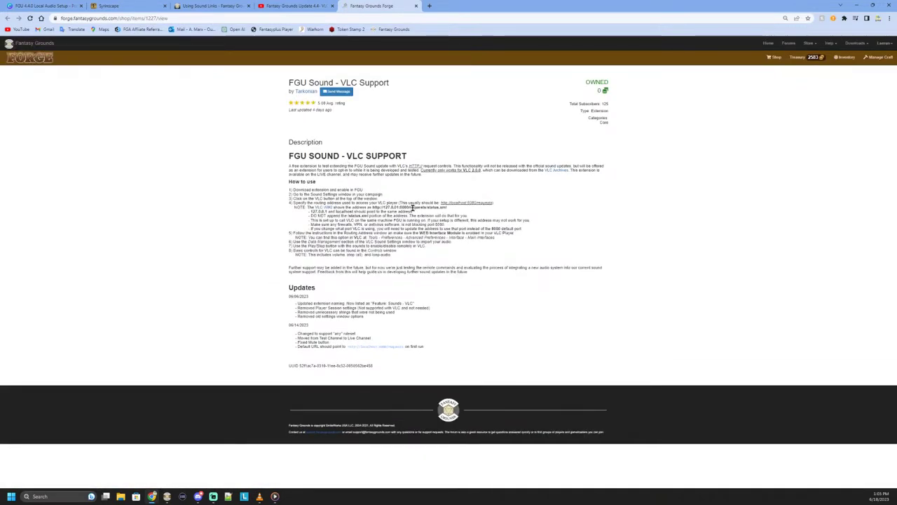
Reset the Forge page zoom, launch VLC, move and minimize it, then return to the YouTube video.
key("ctrl+plus")
key("ctrl+plus")
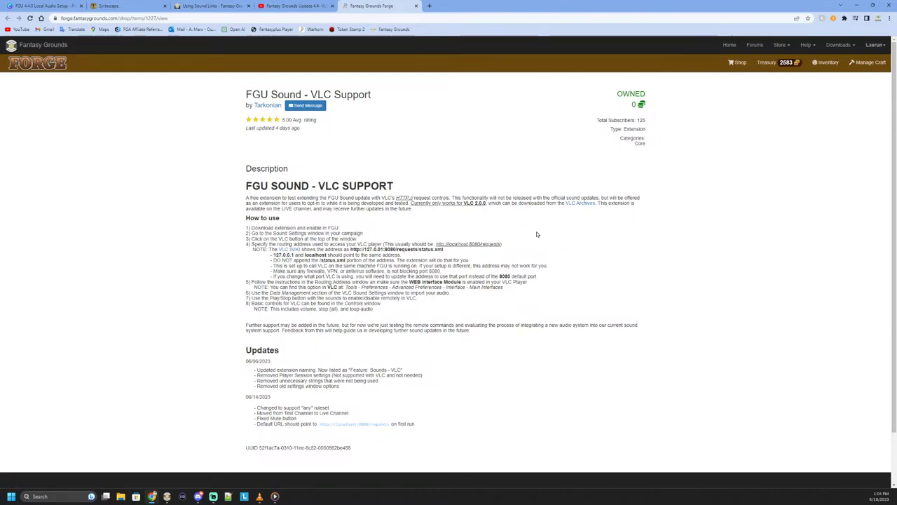
left_click(259, 497)
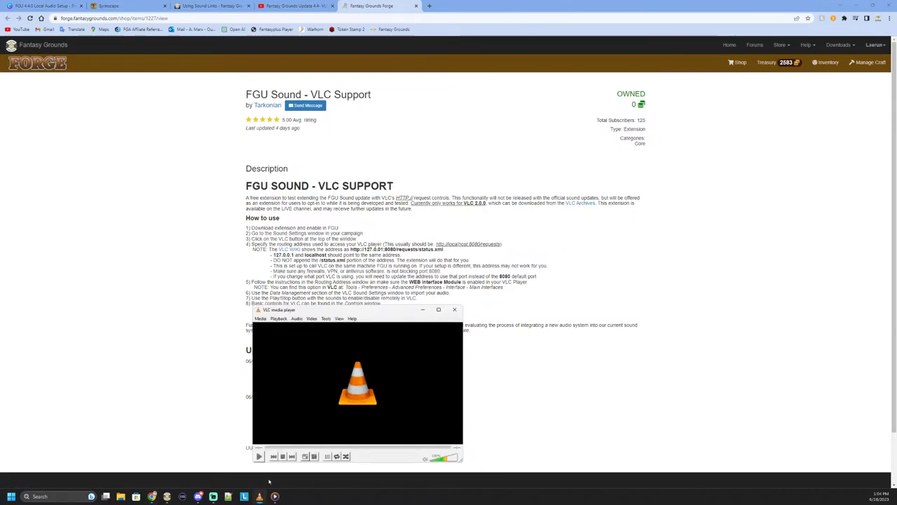
left_click_drag(395, 315, 184, 305)
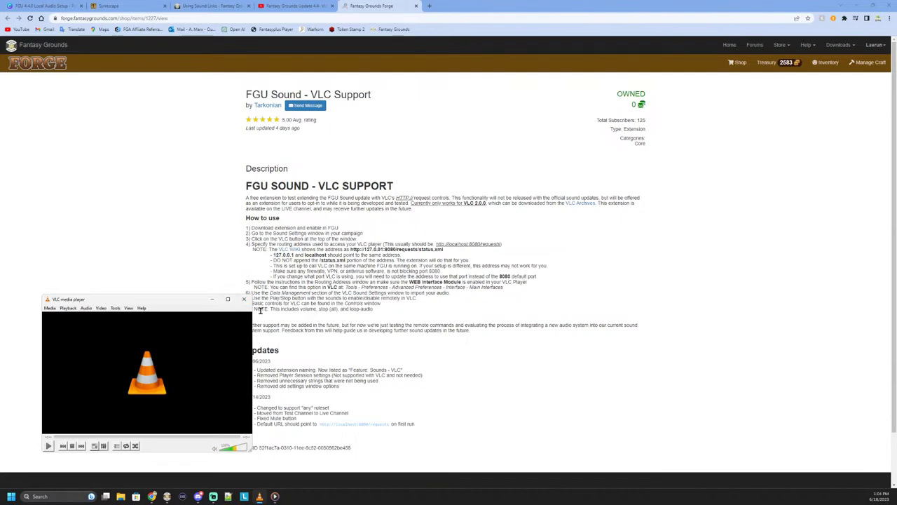
left_click(212, 300)
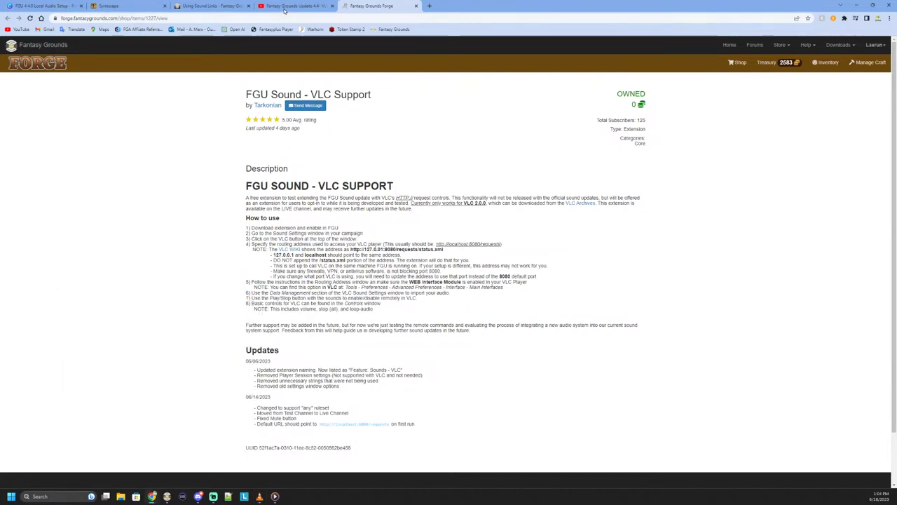
left_click(286, 8)
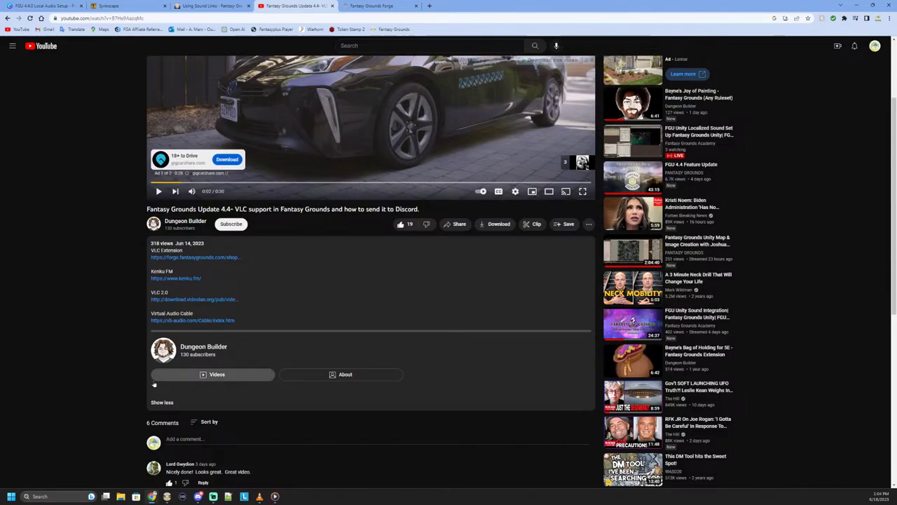
Switch to the 'FGU 4.4.0 Local Audio Setup' Canva presentation tab.
left_click(53, 9)
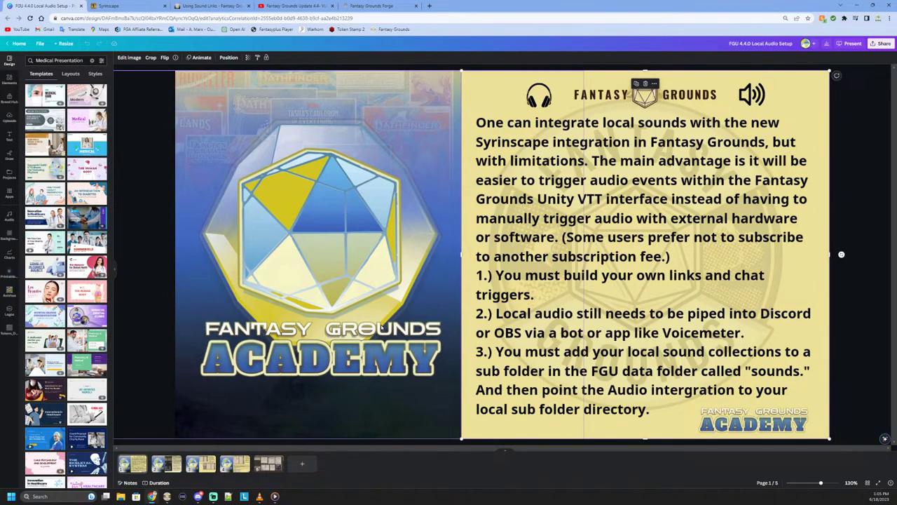
left_click(874, 169)
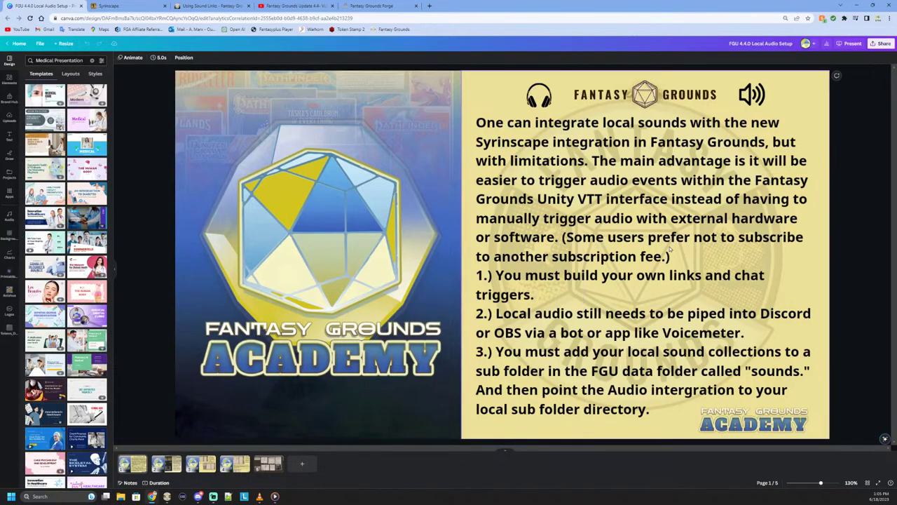
left_click(706, 250)
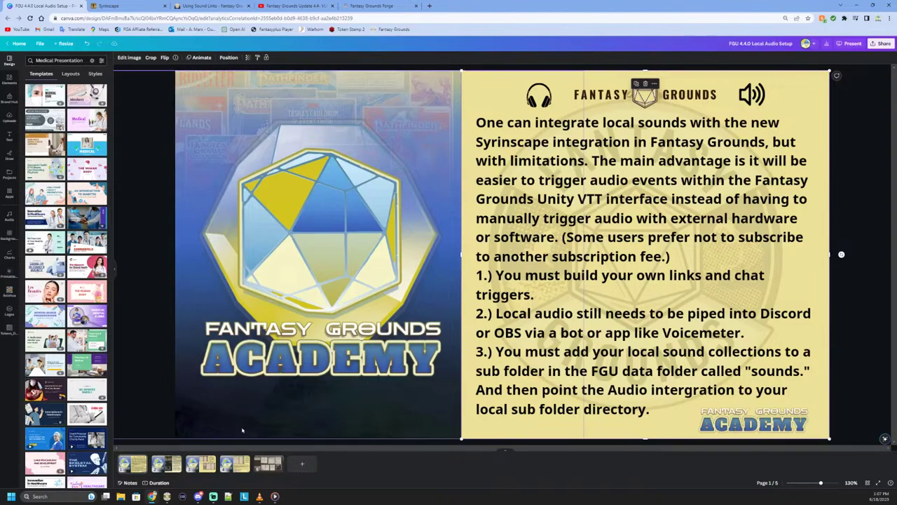
Exit the Fantasy Grounds session to the launcher and open the data folder.
left_click(166, 497)
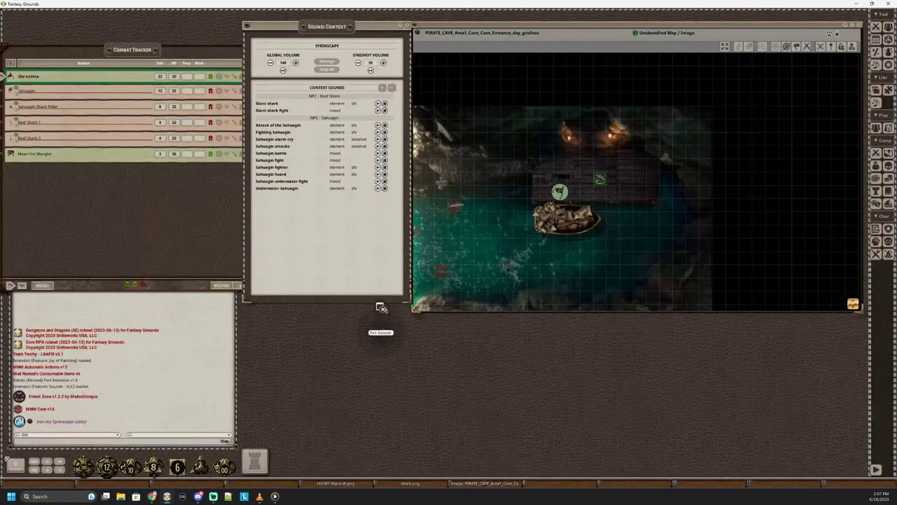
left_click(381, 307)
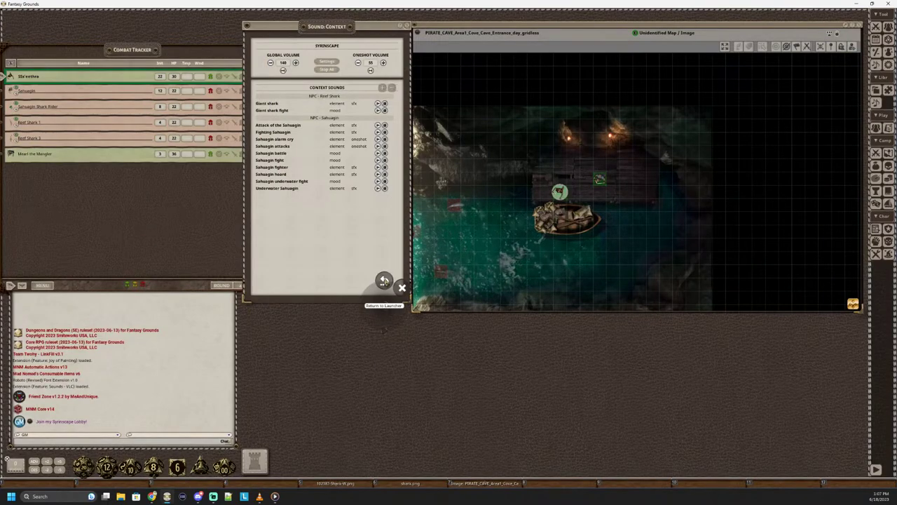
left_click(384, 280)
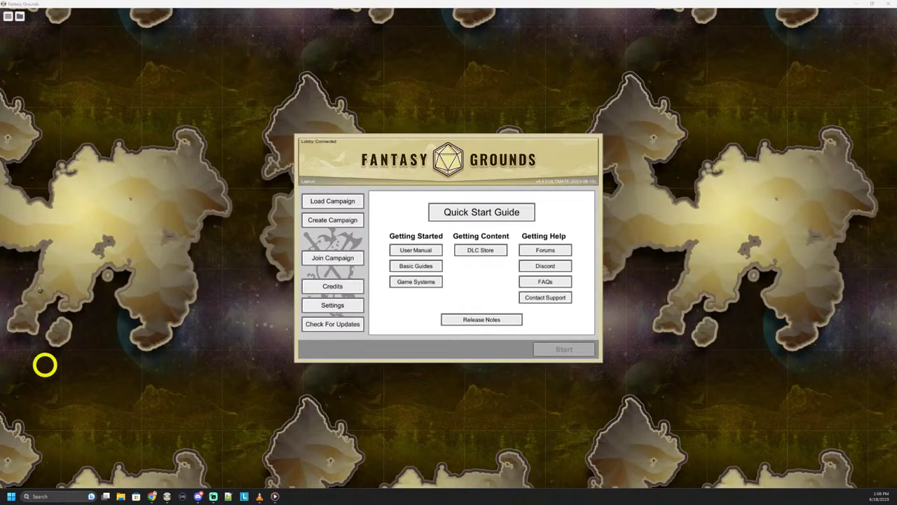
left_click(19, 17)
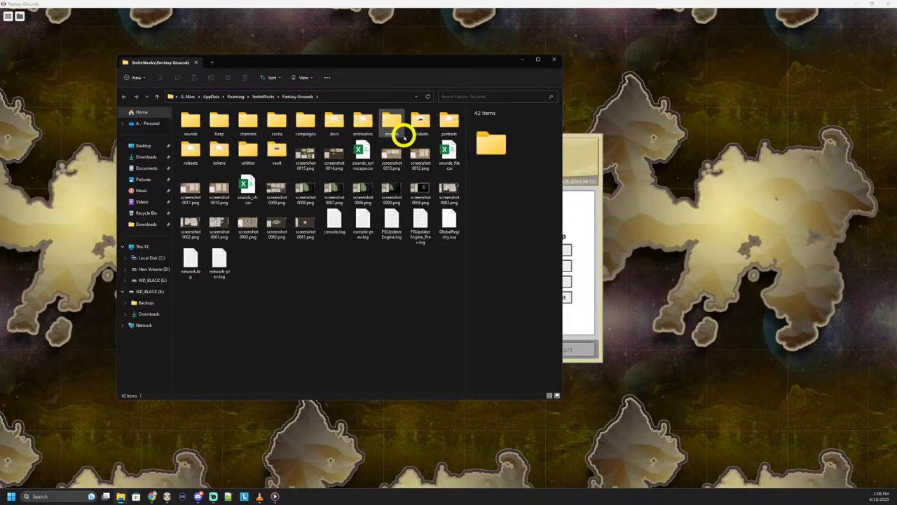
Browse the 30 subfolders of the sounds folder, then bring the Fantasy Grounds launcher forward.
left_click(187, 121)
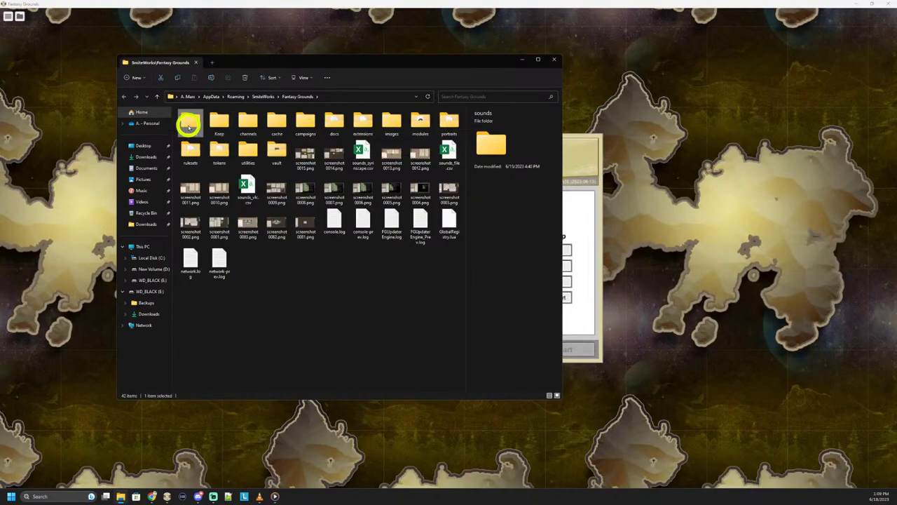
double_click(188, 124)
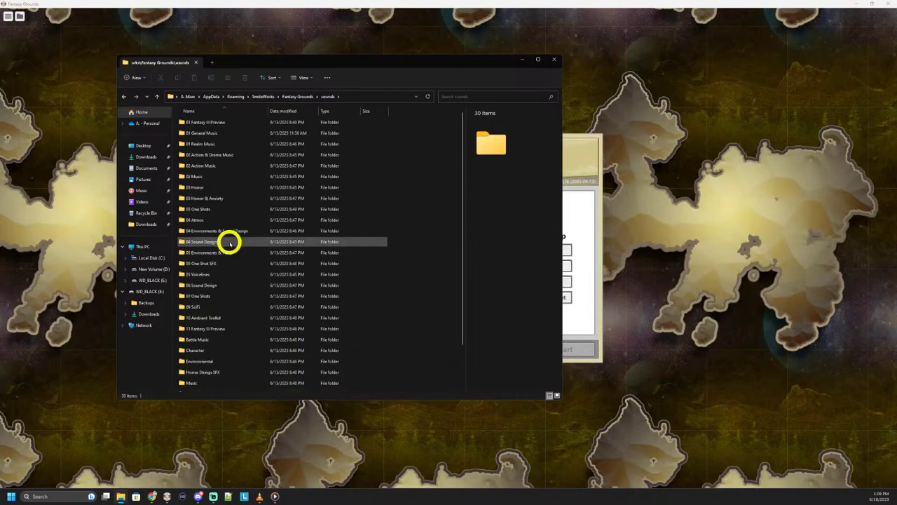
scroll(238, 177, "up", 2)
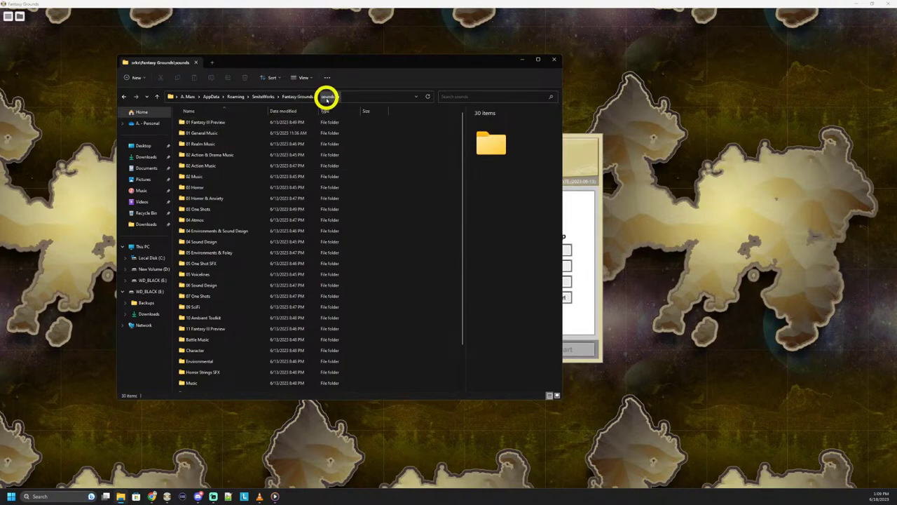
left_click(300, 96)
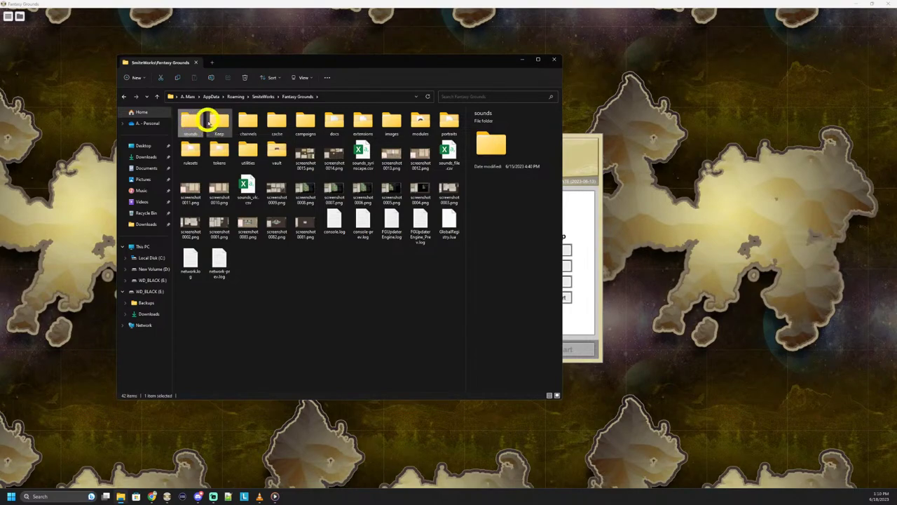
double_click(186, 124)
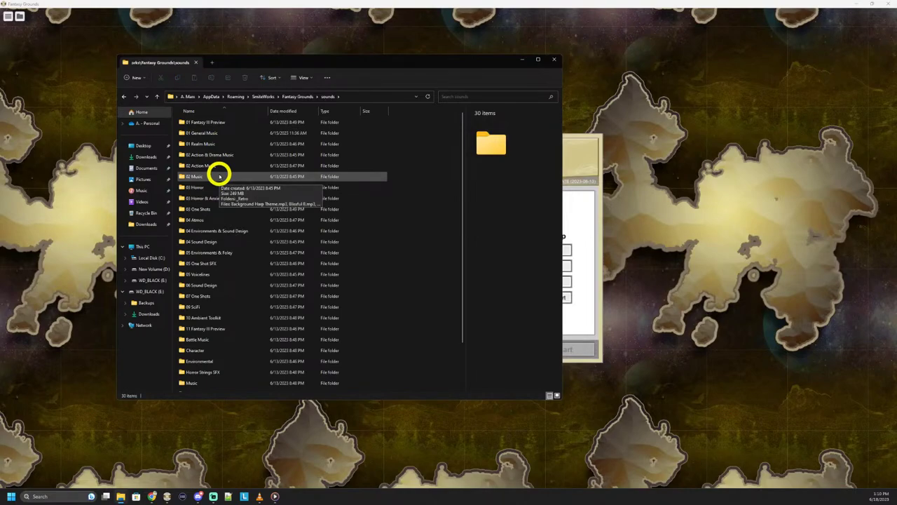
scroll(232, 244, "down", 2)
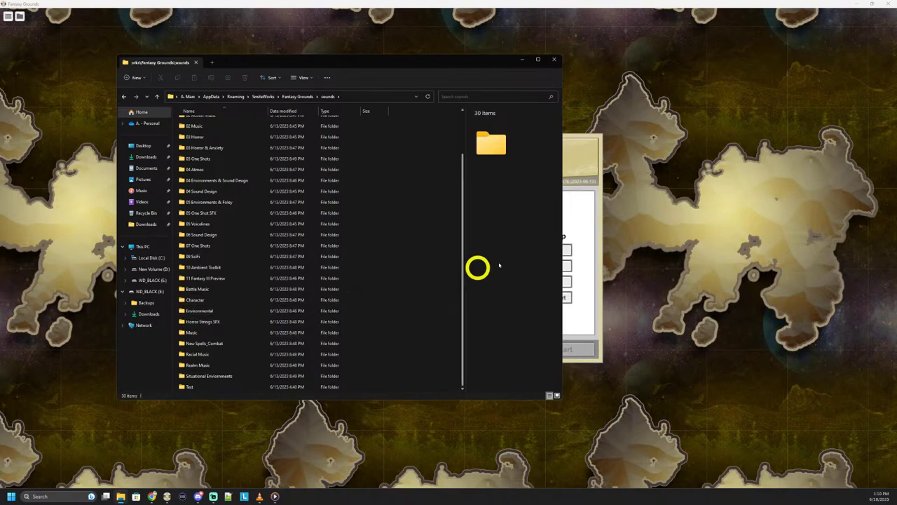
left_click(577, 159)
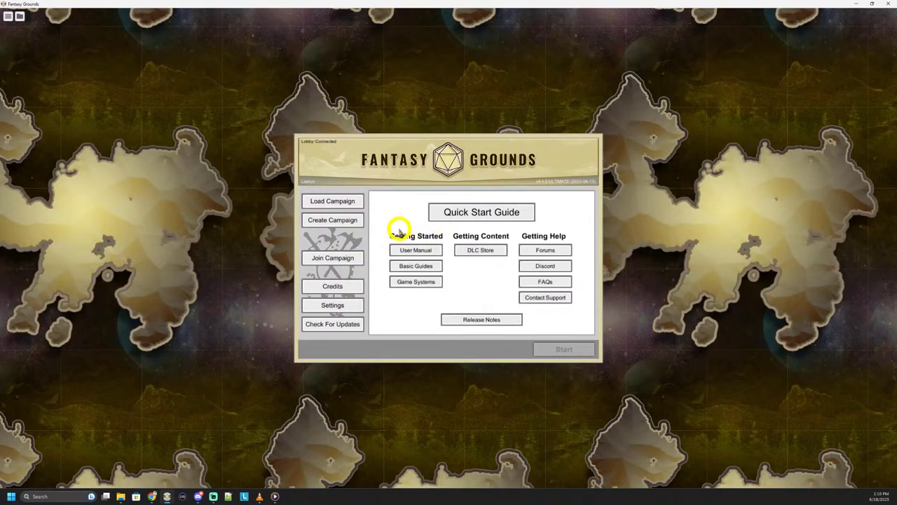
Load the DnD5e_WebM_Test campaign from the campaign list.
left_click(343, 201)
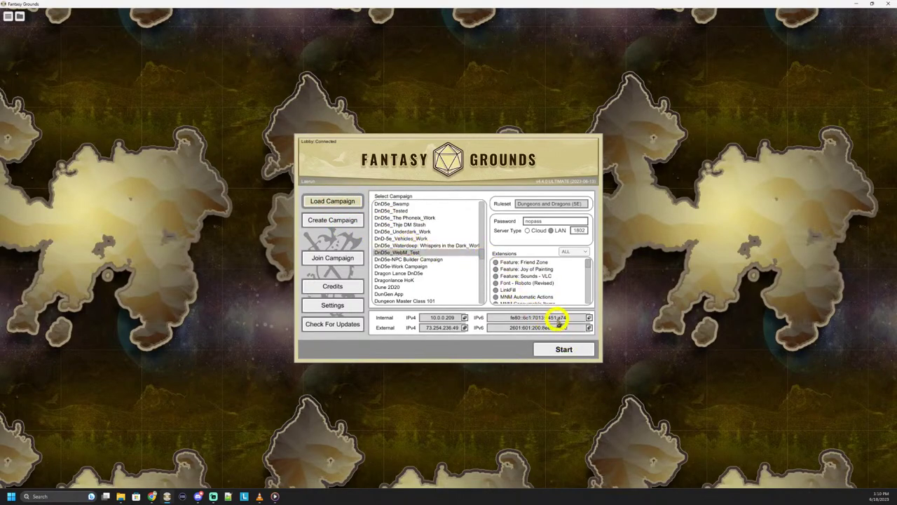
scroll(511, 279, "down", 1)
scroll(545, 287, "up", 1)
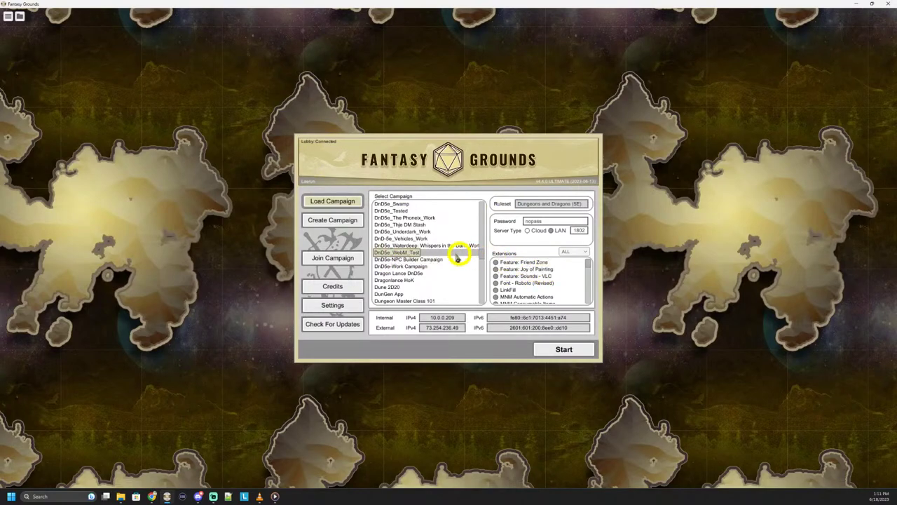
left_click(560, 348)
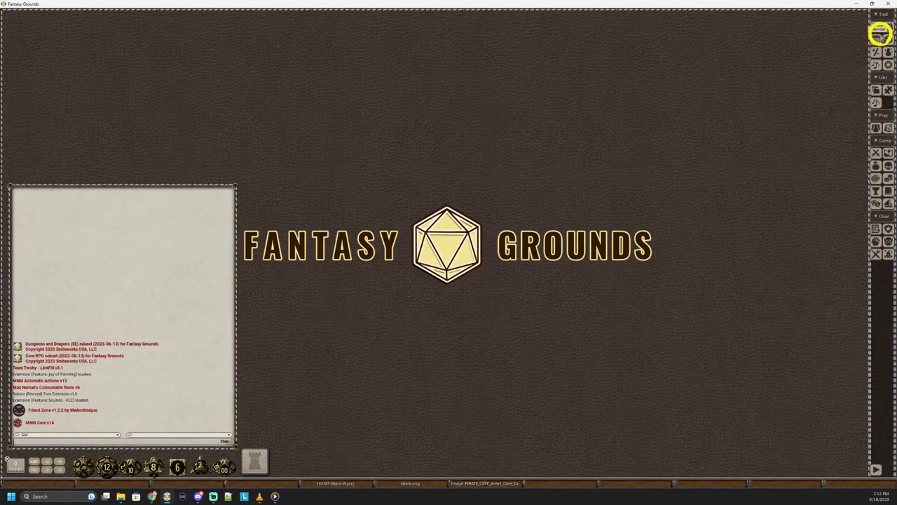
Open the Sound Context window and its Sound: Settings window, placed side by side.
left_click(879, 68)
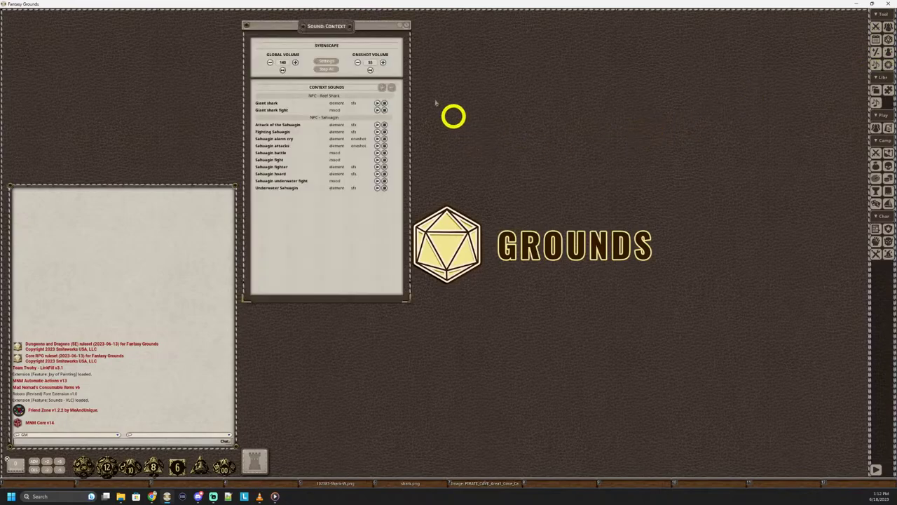
left_click_drag(330, 26, 363, 42)
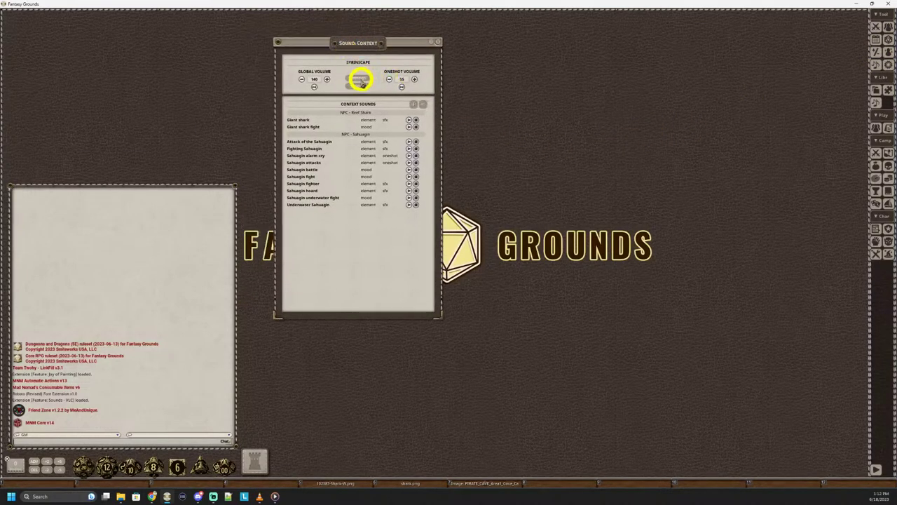
left_click(355, 79)
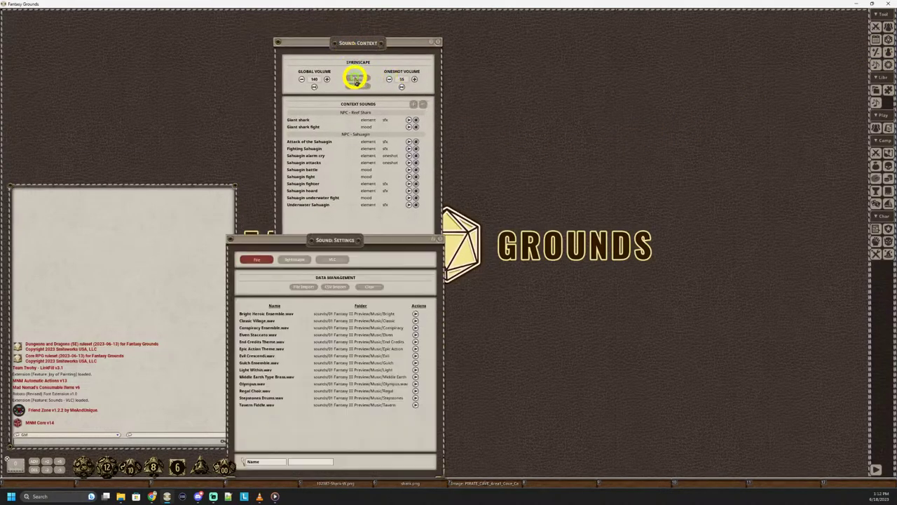
left_click_drag(320, 233, 545, 99)
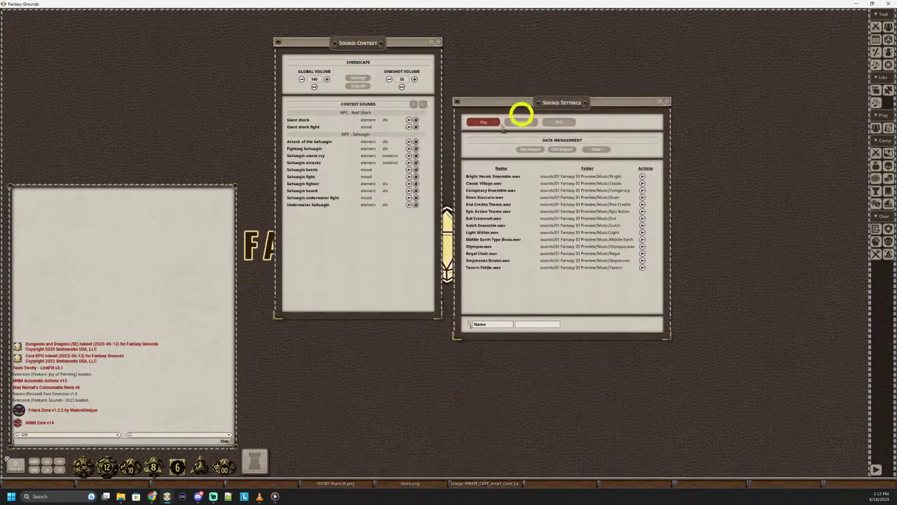
Show the VLC tab's list of General Music MP3 files and move the settings window higher.
left_click(558, 123)
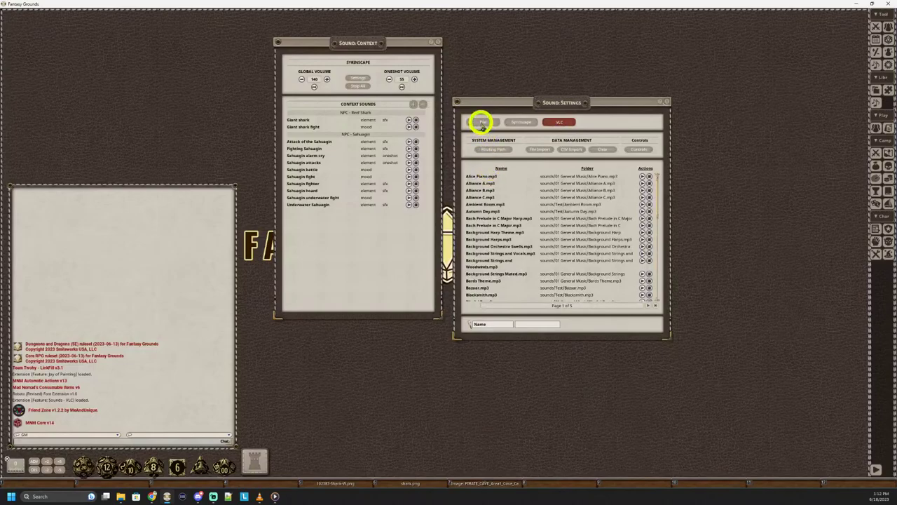
left_click(482, 123)
left_click(555, 122)
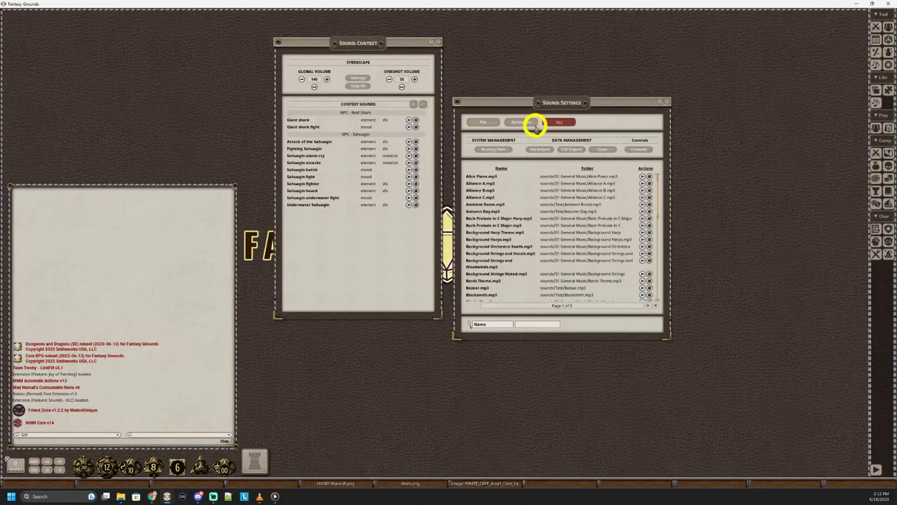
scroll(515, 188, "down", 10)
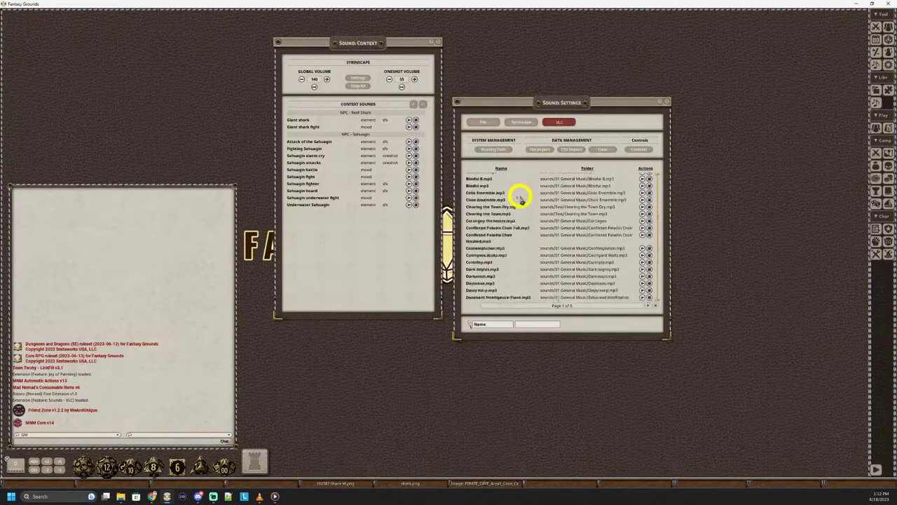
scroll(520, 199, "down", 1)
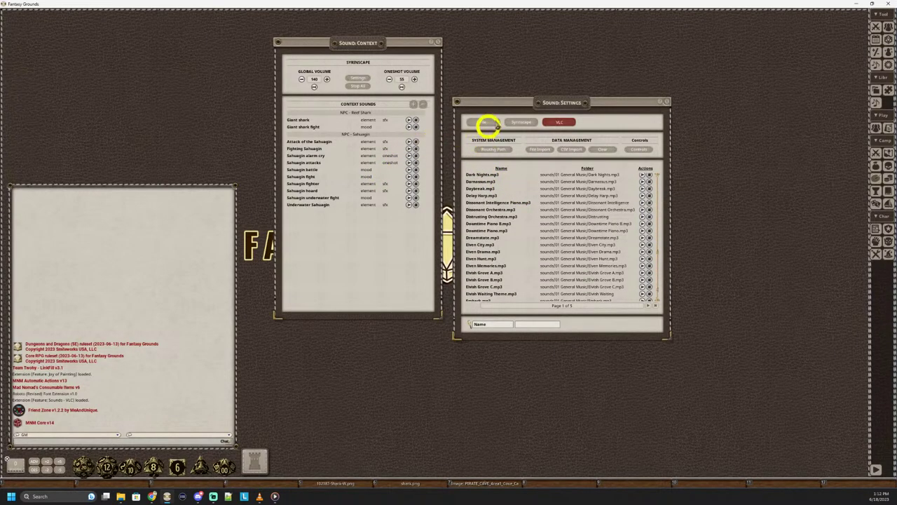
left_click_drag(548, 103, 543, 54)
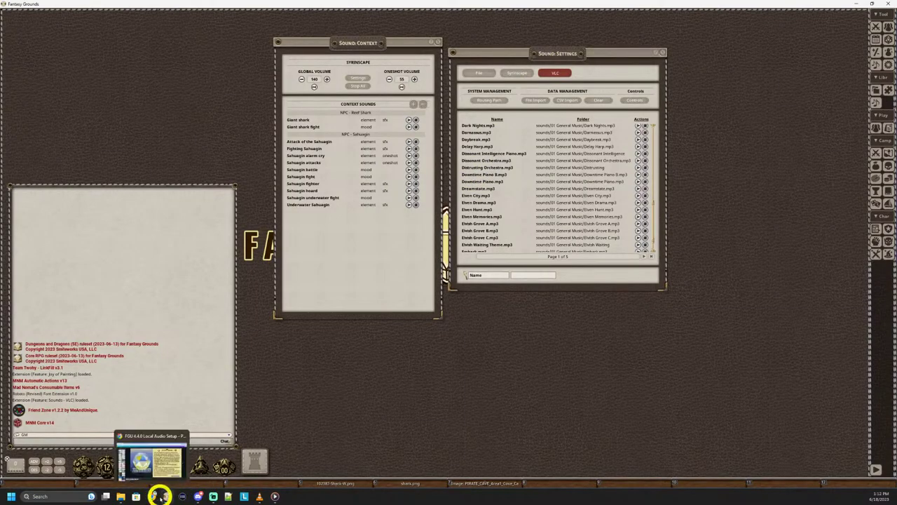
Open the sounds > Situational Environments folder in File Explorer and widen the Name column.
left_click(123, 496)
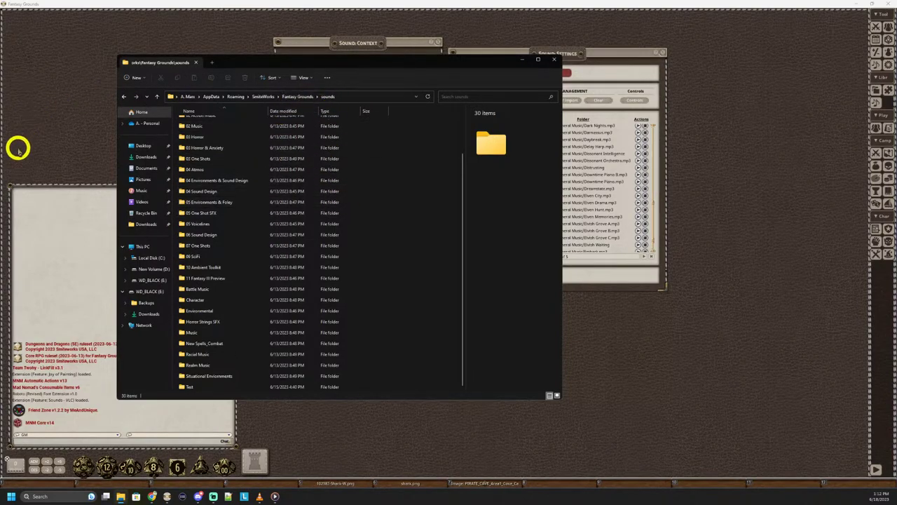
left_click_drag(180, 127, 622, 130)
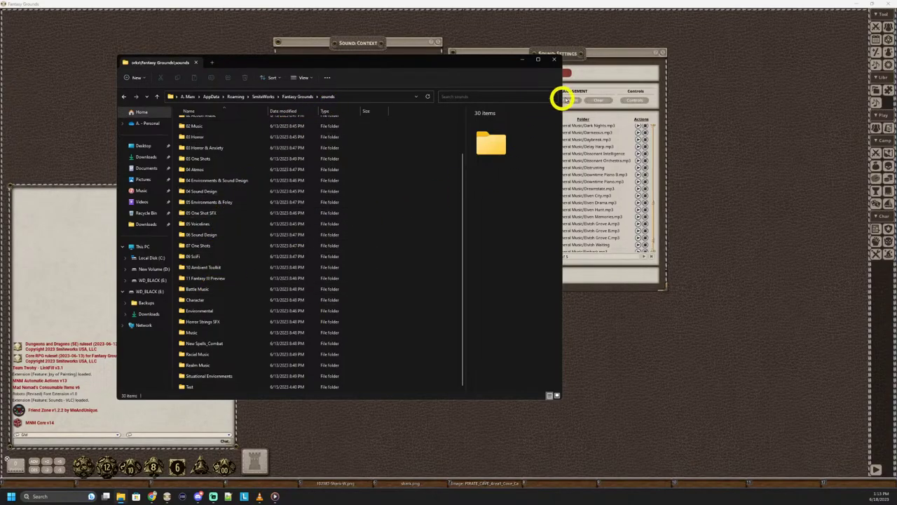
left_click_drag(457, 64, 410, 98)
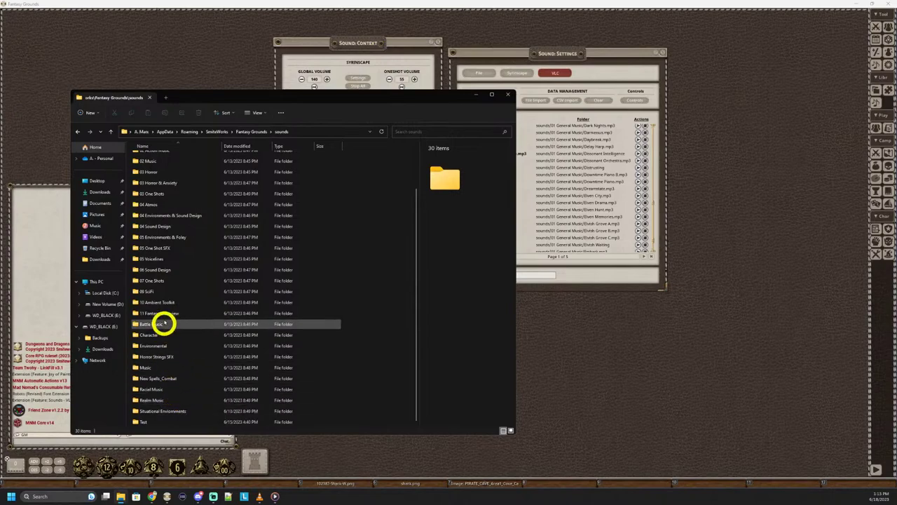
double_click(173, 413)
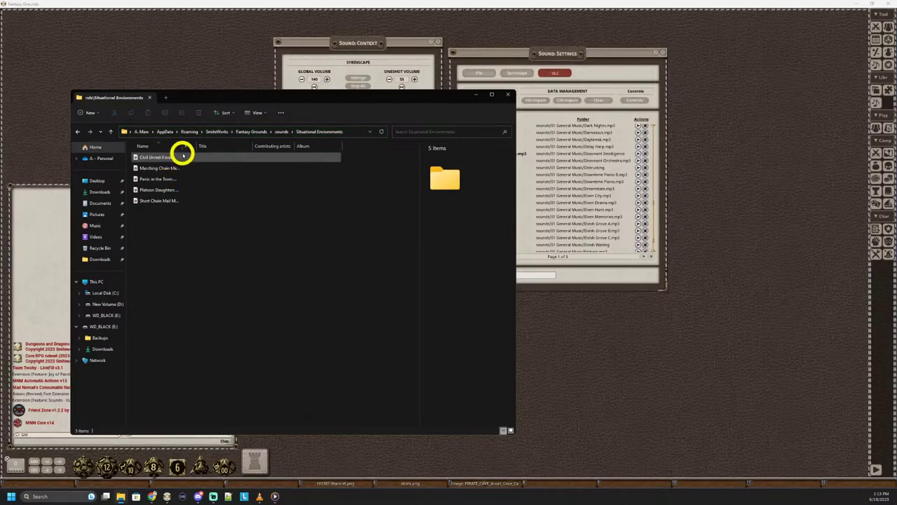
left_click_drag(183, 145, 236, 146)
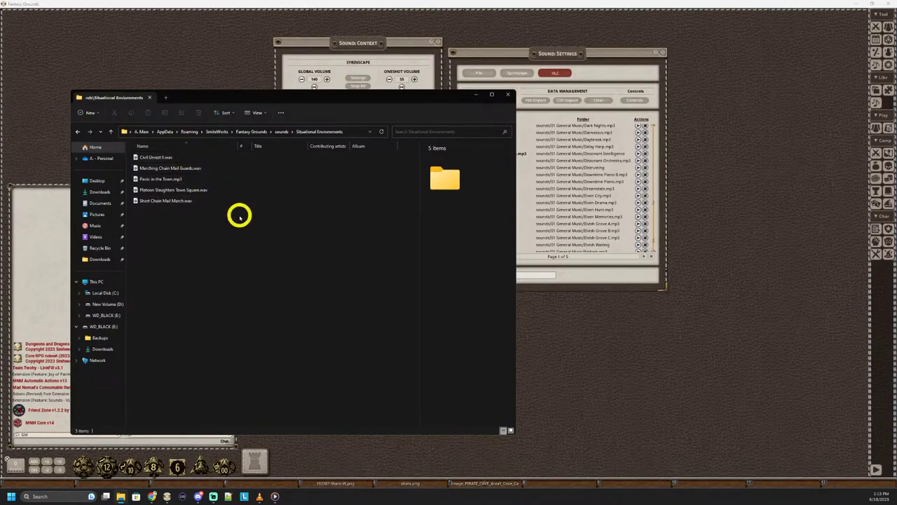
Copy all five sound files as paths, then minimize File Explorer.
left_click_drag(226, 216, 152, 156)
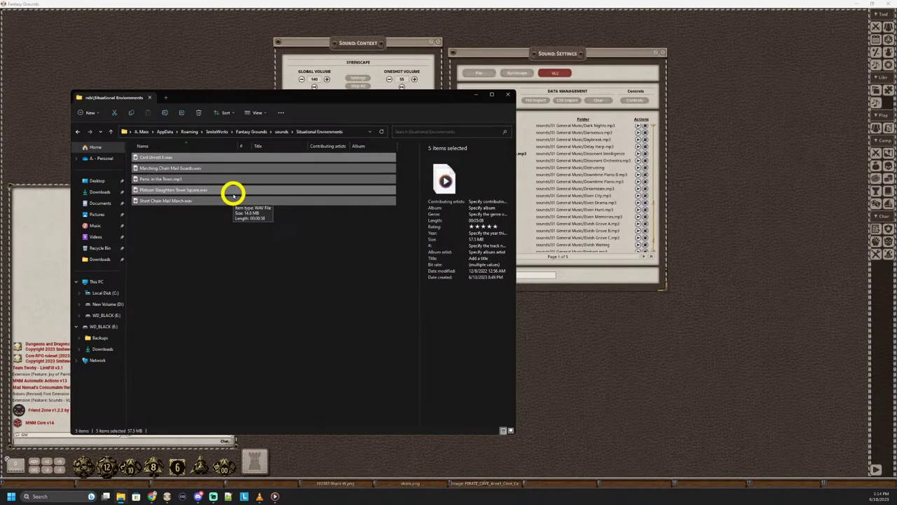
left_click_drag(174, 169, 175, 170)
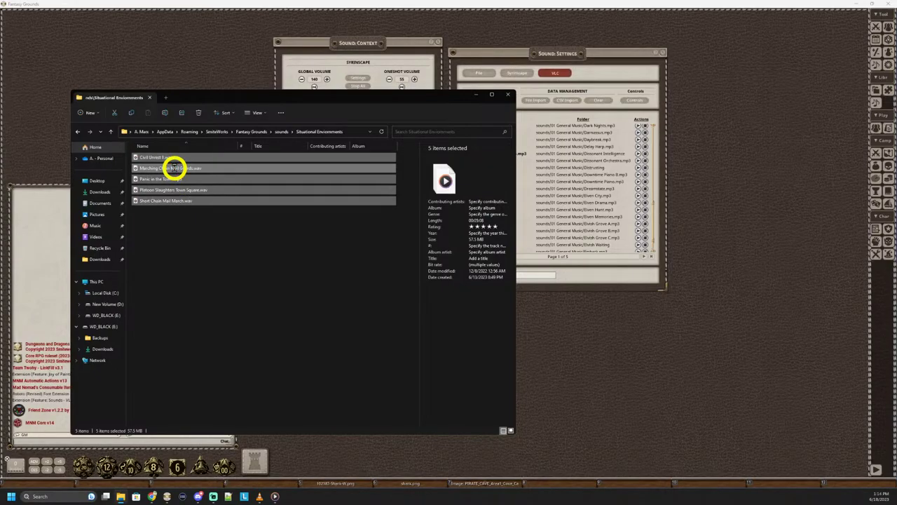
right_click(174, 168)
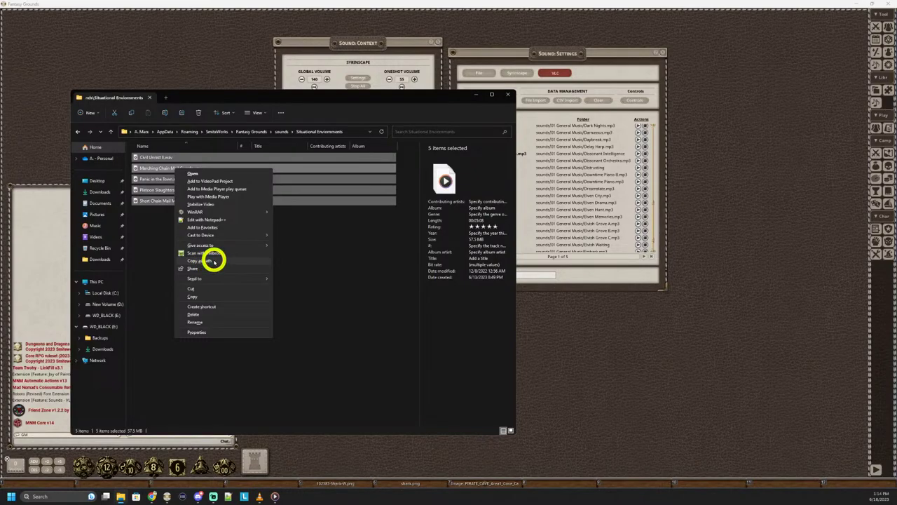
left_click(214, 260)
left_click(476, 95)
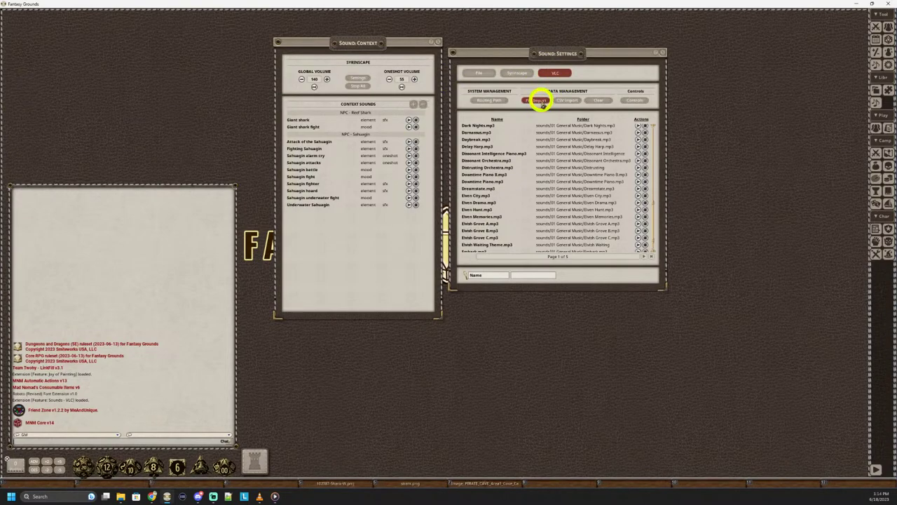
Paste the five Situational Environments file paths into Import Sound Files and import them.
left_click(540, 101)
left_click_drag(524, 173, 436, 149)
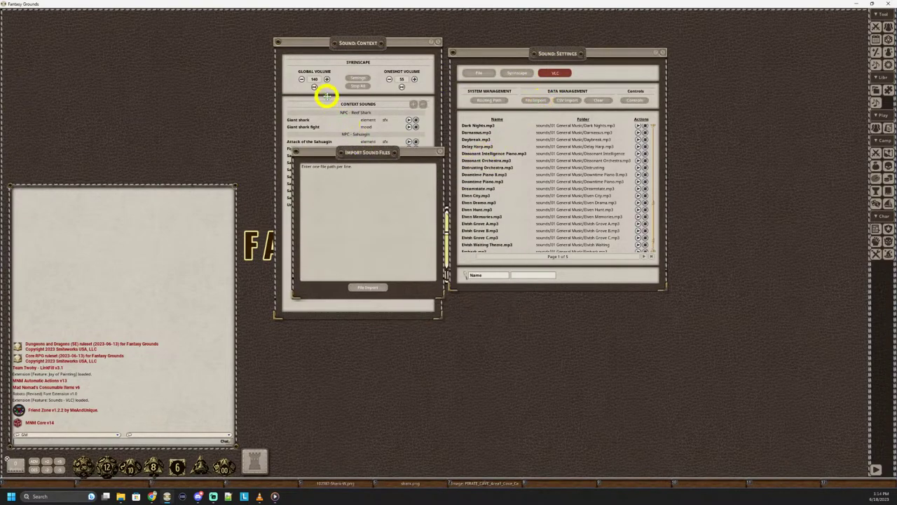
left_click(329, 172)
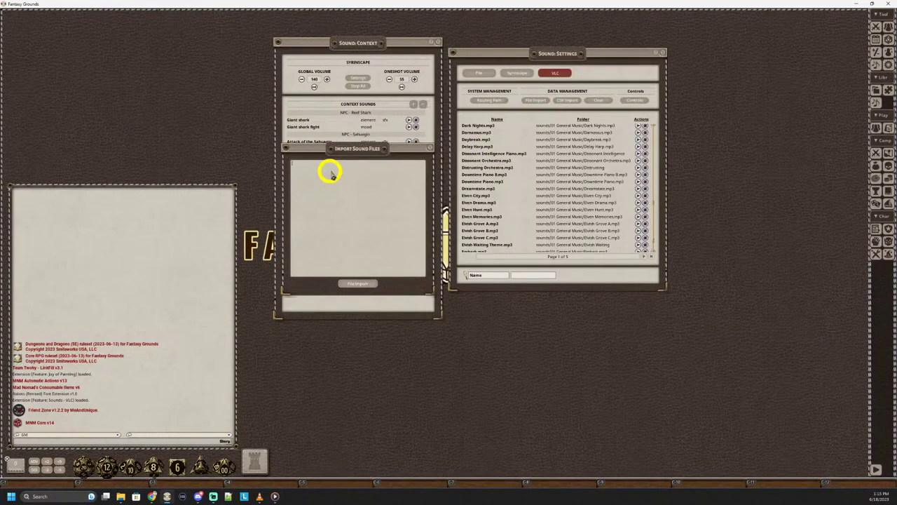
key("ctrl+v")
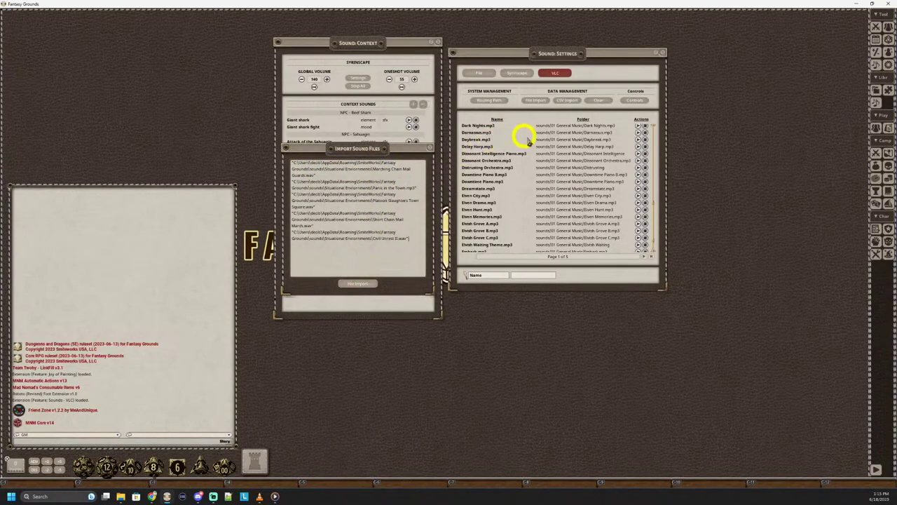
left_click(365, 282)
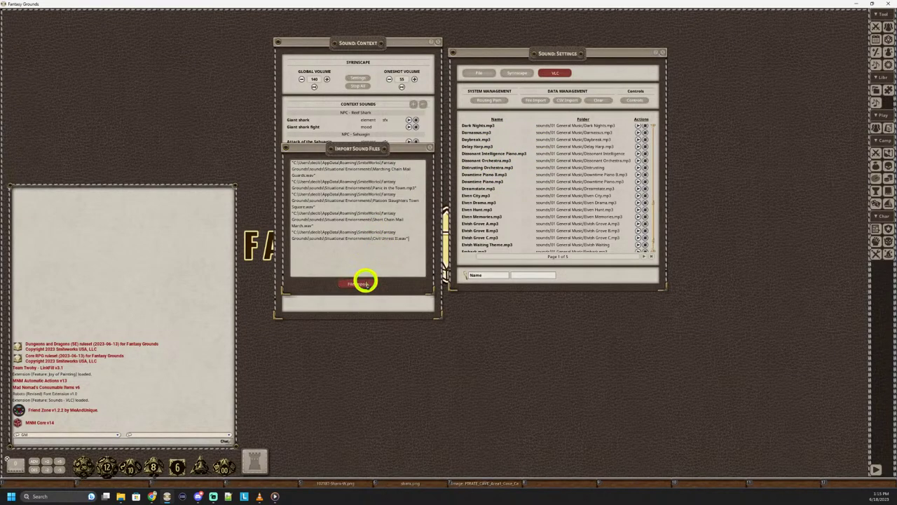